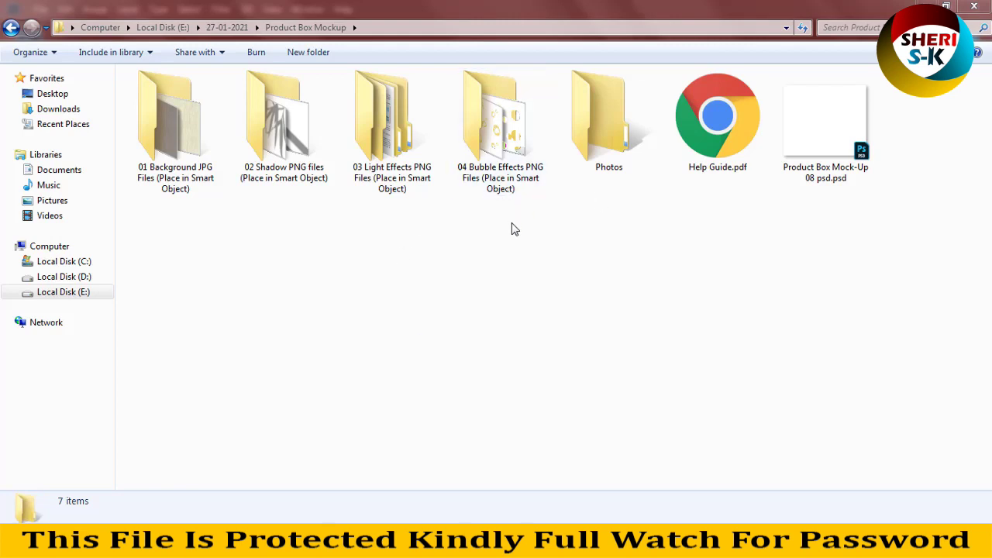
Browse the background JPGs (01 to 16.jpg) and the shadow PNG folder
{"action": "double_click", "coordinate": [193, 128]}
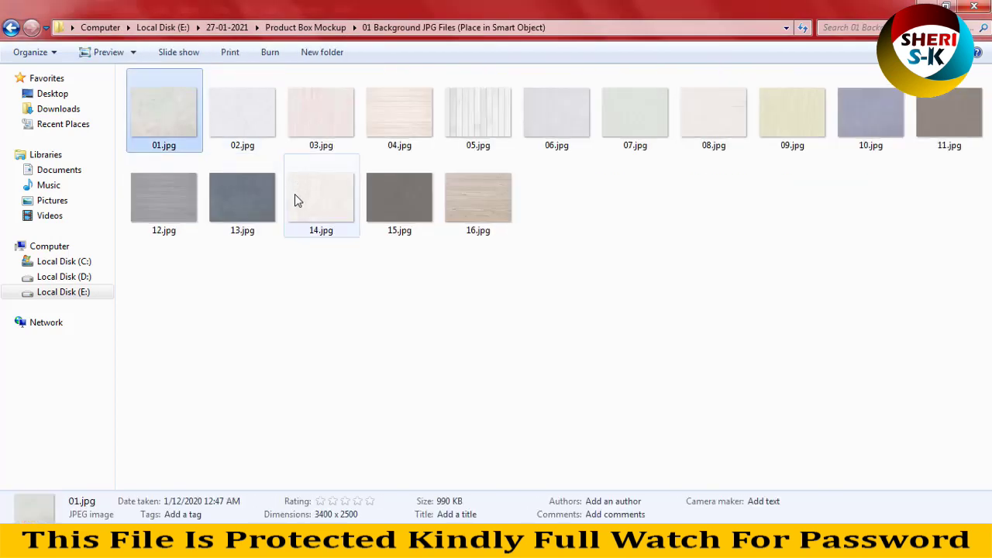
{"action": "left_click", "coordinate": [149, 112]}
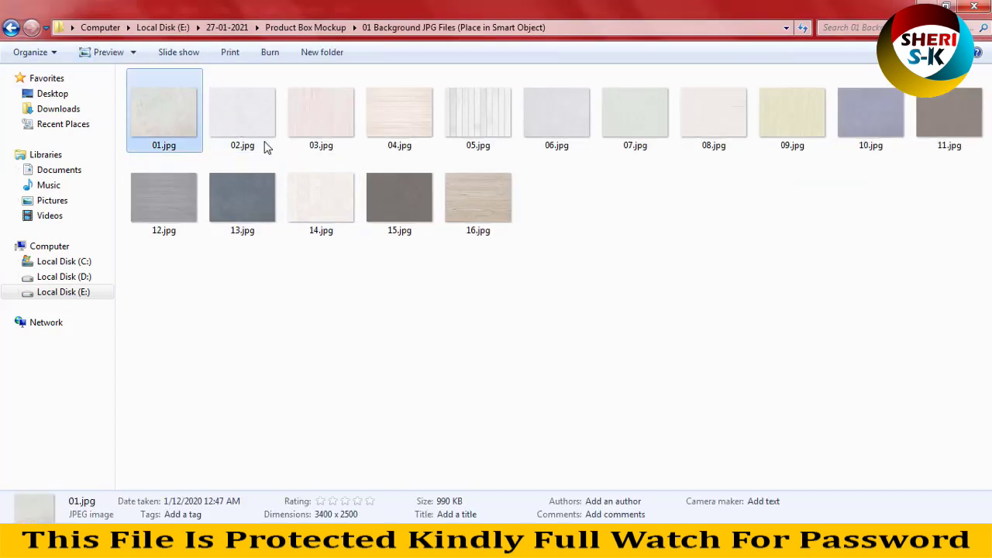
{"action": "left_click", "coordinate": [476, 194]}
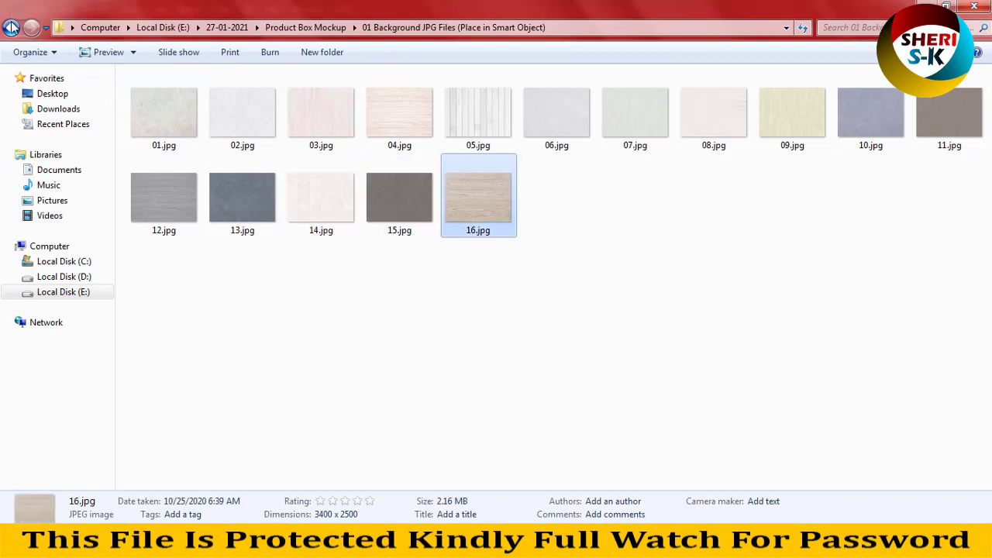
{"action": "key", "text": "BackSpace"}
{"action": "mouse_move", "coordinate": [276, 120]}
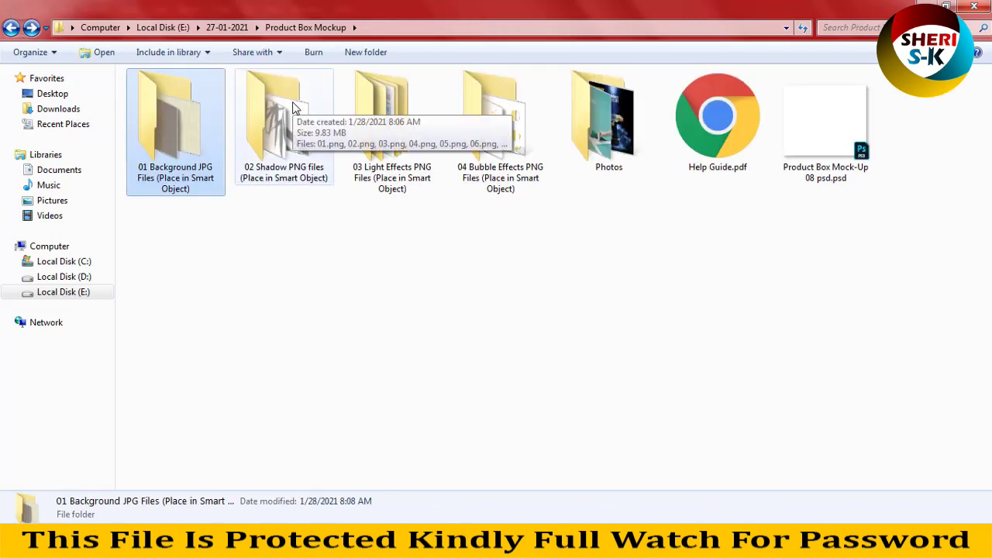
{"action": "double_click", "coordinate": [293, 108]}
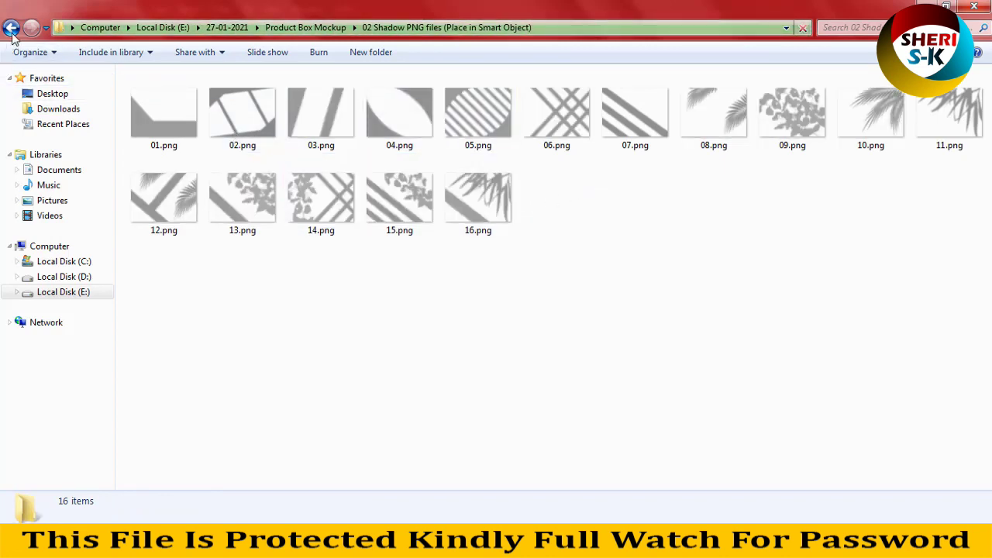
{"action": "key", "text": "BackSpace"}
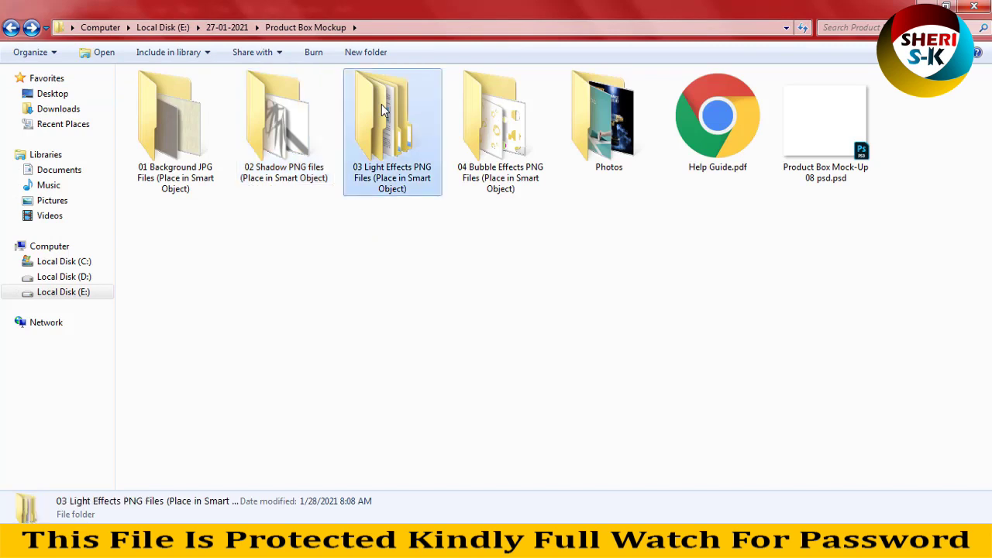
Look through the Light Effects subfolders: All Light Effect PNG Files and Identify light effects No
{"action": "double_click", "coordinate": [381, 109]}
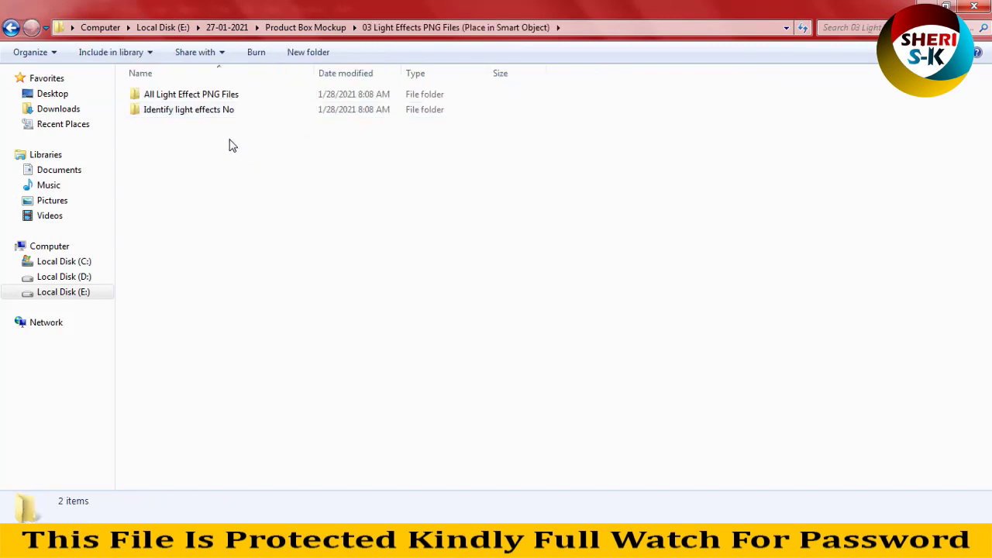
{"action": "double_click", "coordinate": [193, 97]}
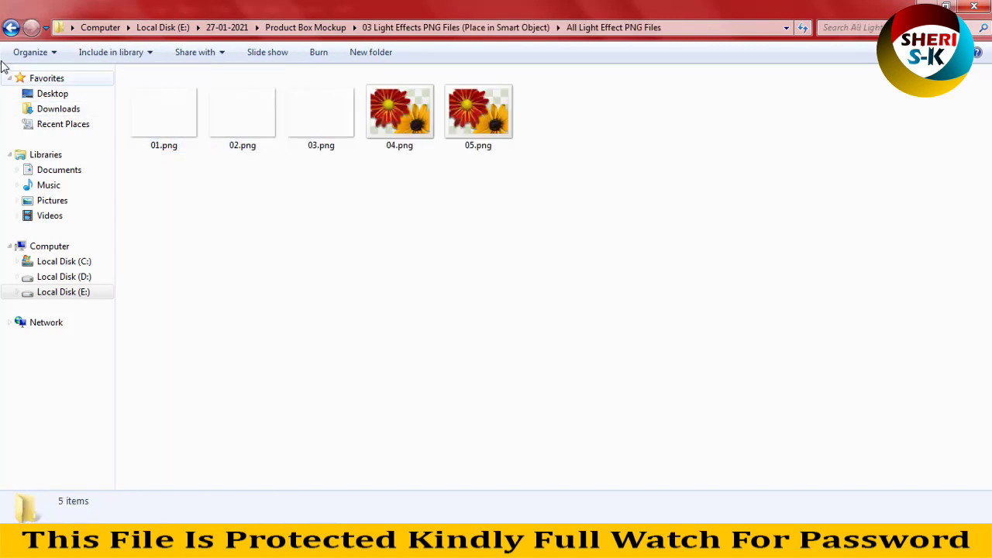
{"action": "left_click", "coordinate": [11, 28]}
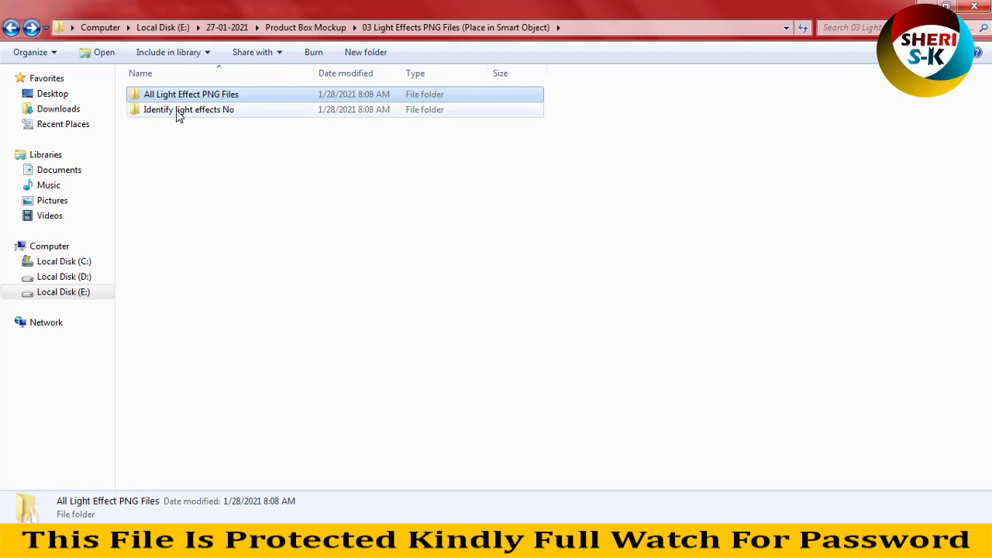
{"action": "double_click", "coordinate": [165, 111]}
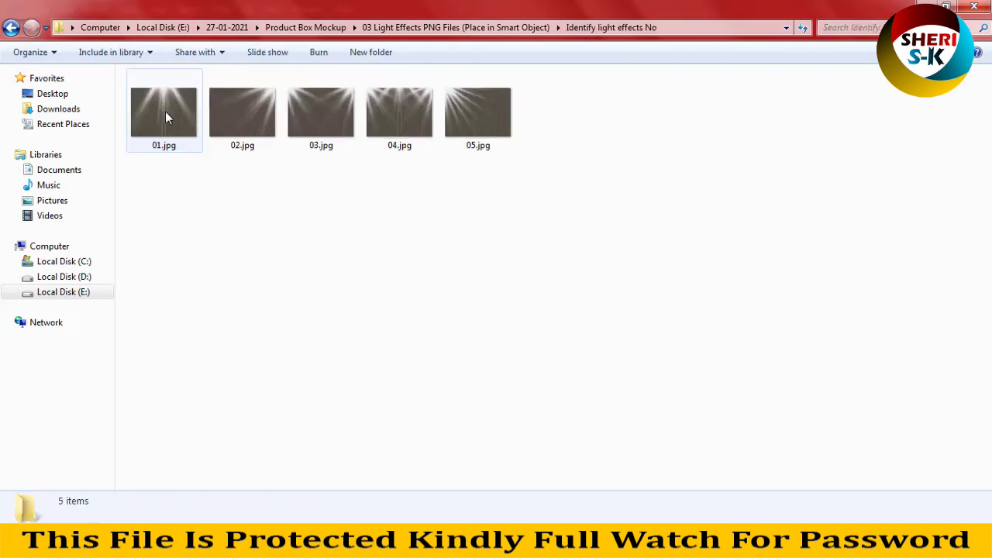
{"action": "left_click", "coordinate": [11, 27]}
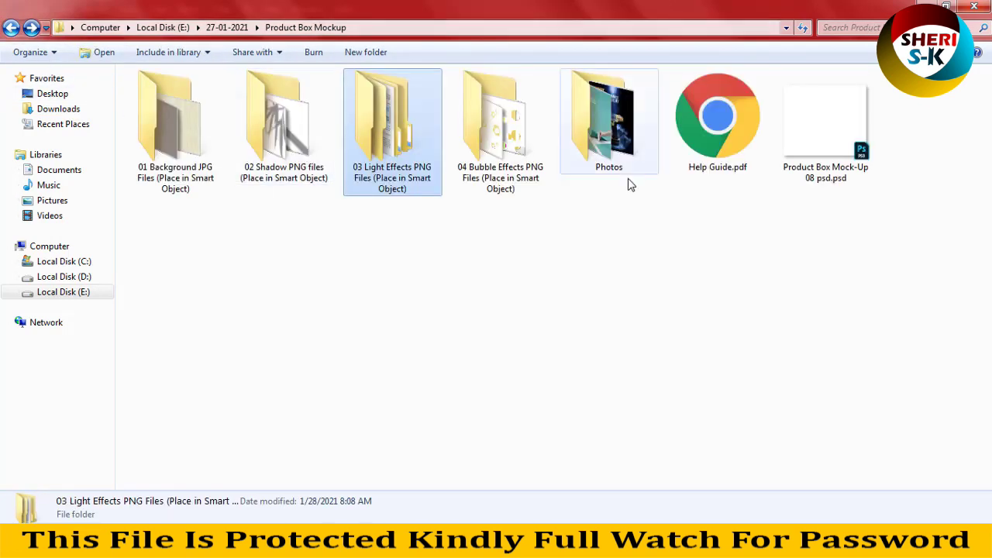
Preview the Bubble Effects and Photos poster folders, then open Help Guide.pdf
{"action": "left_click", "coordinate": [485, 114]}
{"action": "double_click", "coordinate": [488, 111]}
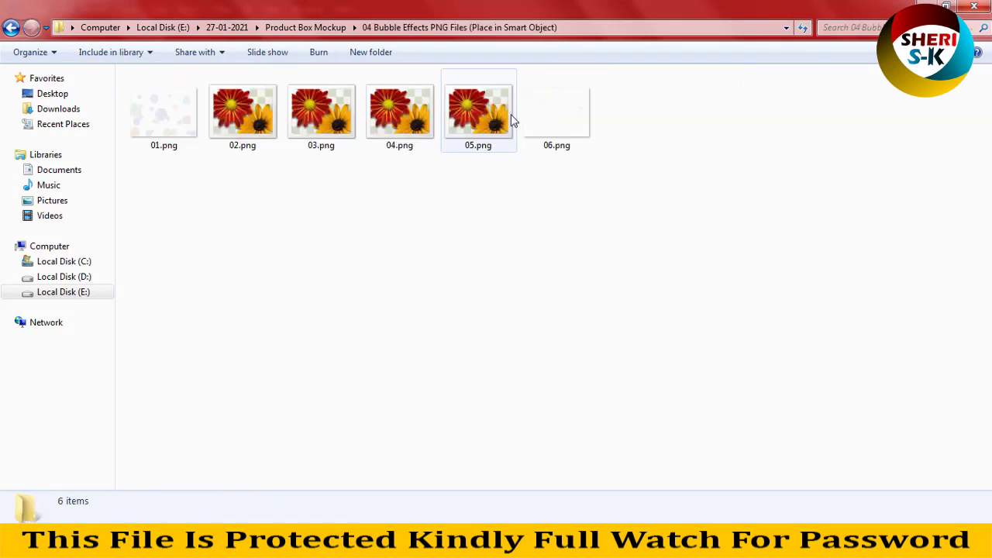
{"action": "left_click", "coordinate": [11, 27]}
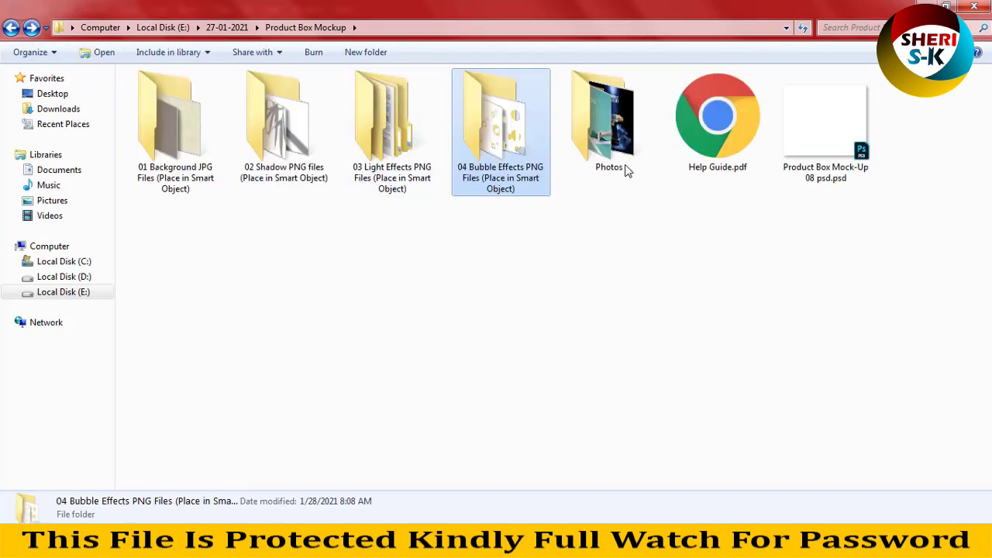
{"action": "double_click", "coordinate": [616, 132]}
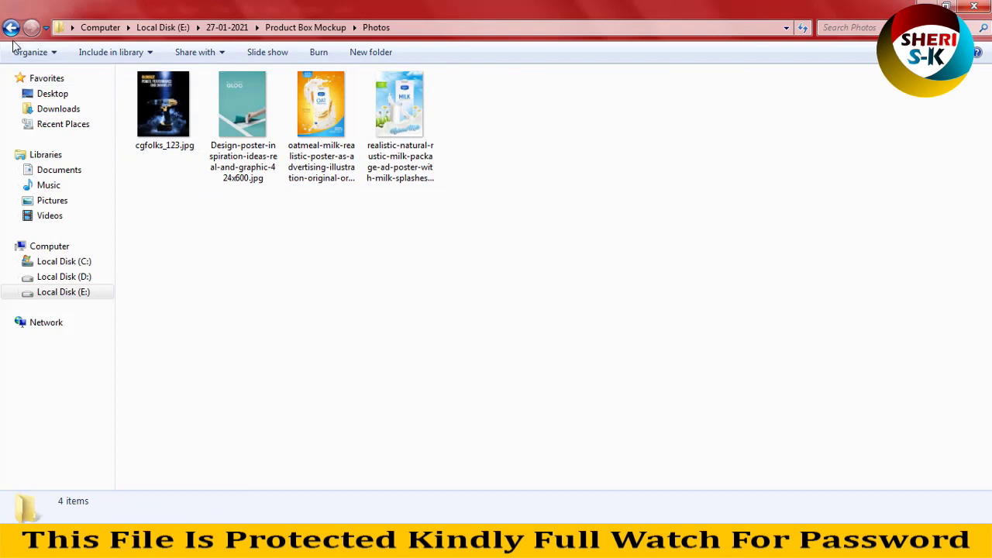
{"action": "left_click", "coordinate": [11, 27]}
{"action": "double_click", "coordinate": [763, 150]}
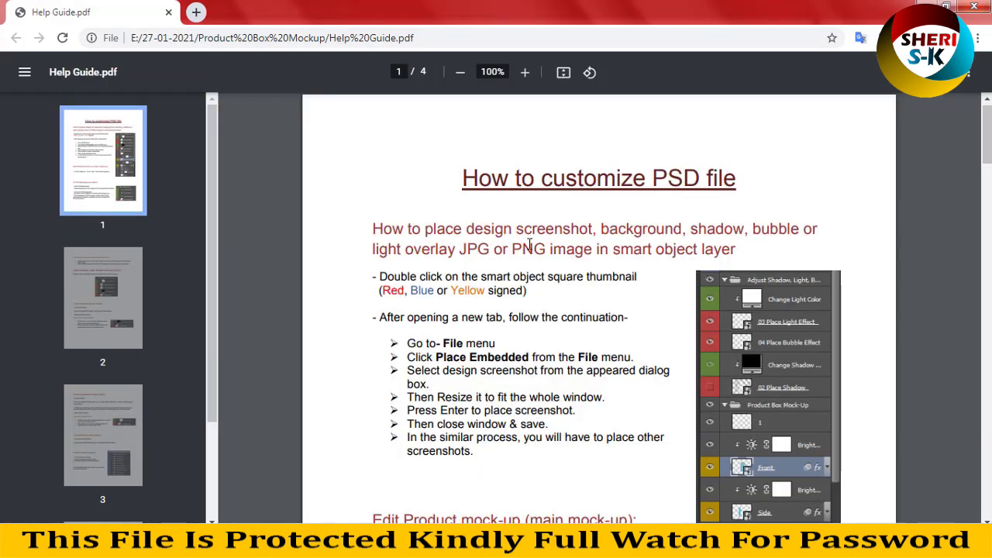
Scroll Help Guide.pdf to page 3's 04 Edit Bubble Overlay and 05 Color Effect Overlays, then close Chrome
{"action": "scroll", "coordinate": [529, 245], "scroll_direction": "down", "scroll_amount": 2}
{"action": "scroll", "coordinate": [447, 124], "scroll_direction": "down", "scroll_amount": 1}
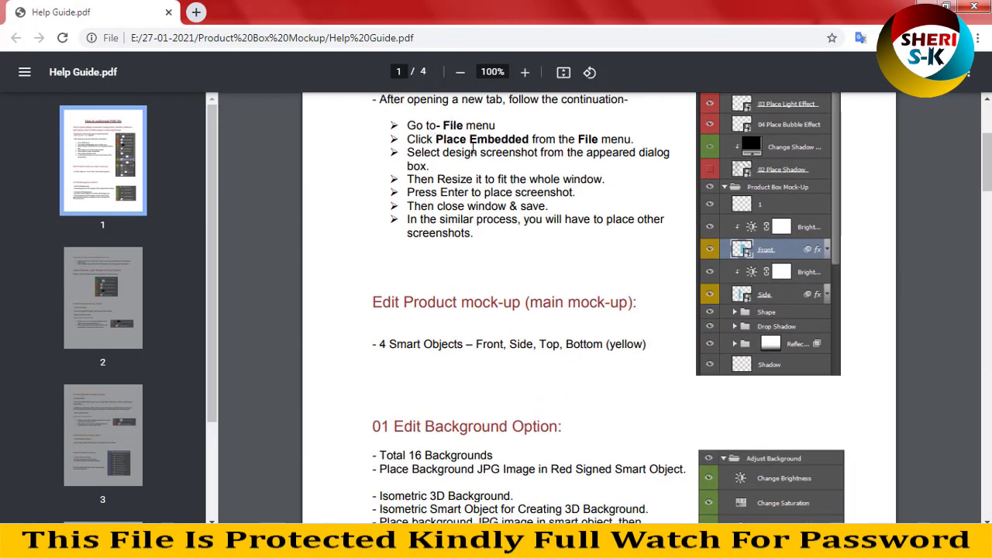
{"action": "scroll", "coordinate": [490, 204], "scroll_direction": "down", "scroll_amount": 4}
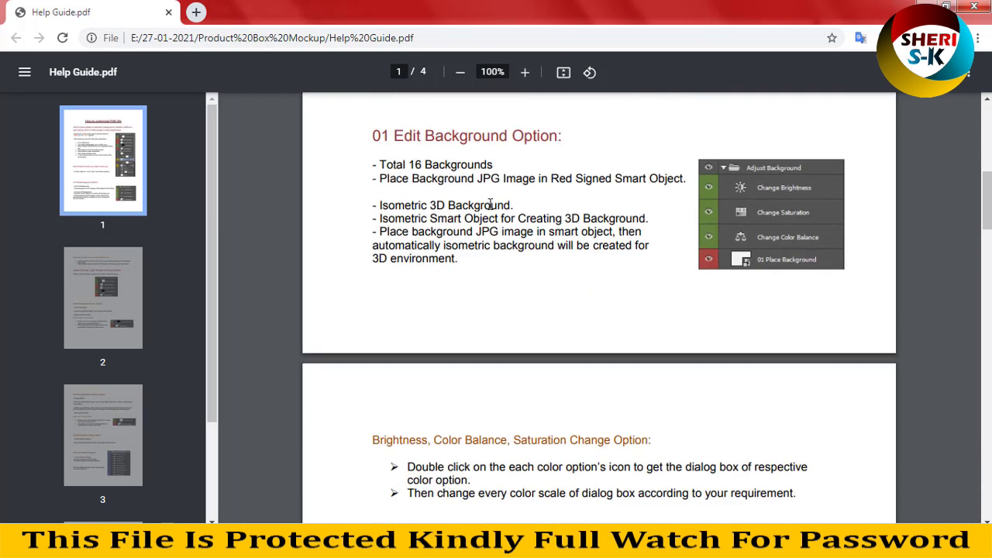
{"action": "scroll", "coordinate": [491, 204], "scroll_direction": "down", "scroll_amount": 4}
{"action": "scroll", "coordinate": [492, 217], "scroll_direction": "down", "scroll_amount": 4}
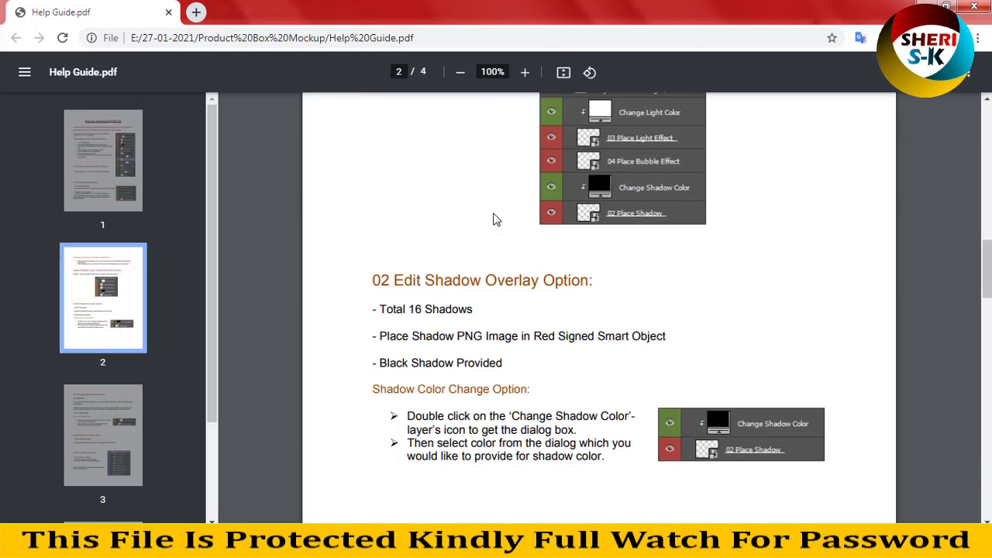
{"action": "scroll", "coordinate": [492, 219], "scroll_direction": "down", "scroll_amount": 4}
{"action": "scroll", "coordinate": [492, 218], "scroll_direction": "down", "scroll_amount": 5}
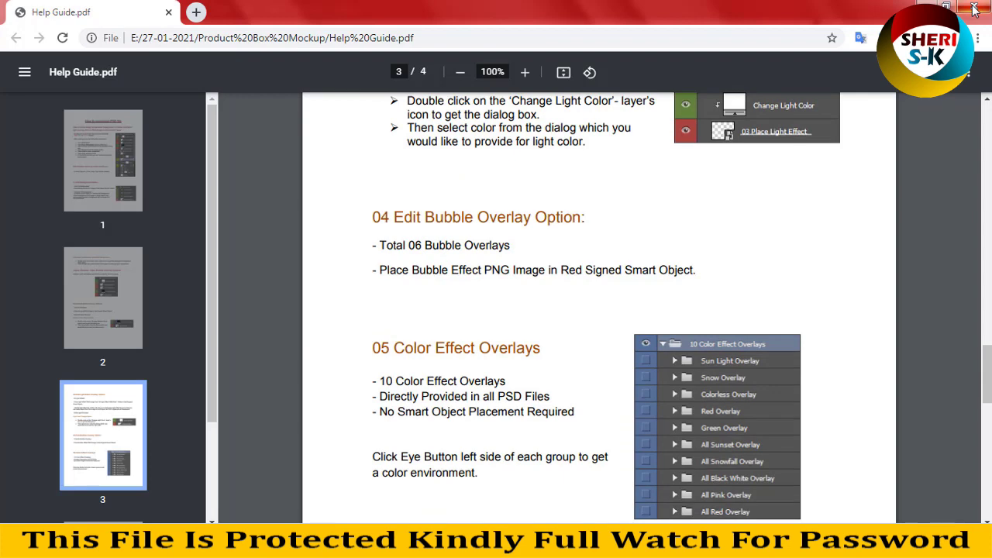
{"action": "left_click", "coordinate": [974, 8]}
Open Product Box Mock-Up 08 psd.psd in Photoshop by dragging it from Explorer
{"action": "left_click", "coordinate": [816, 154]}
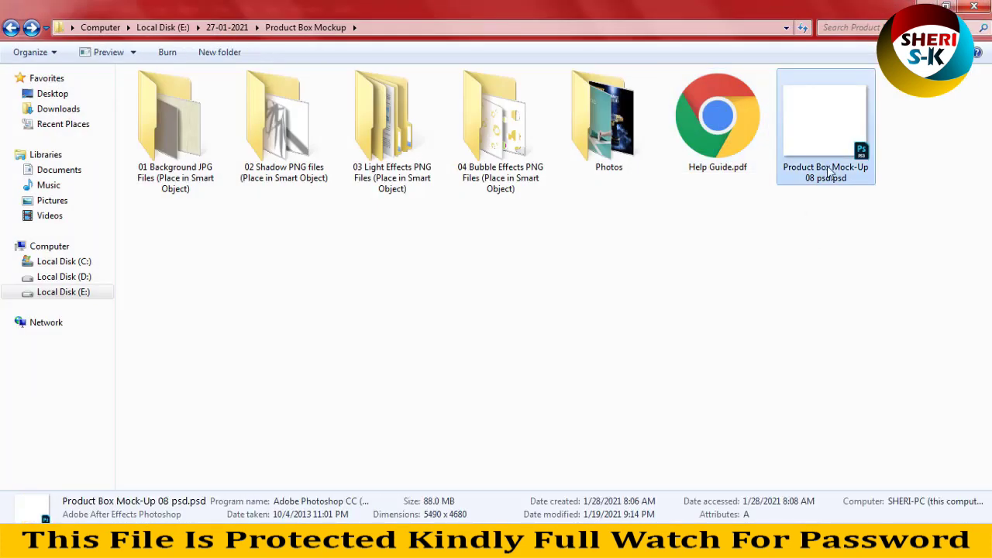
{"action": "left_click_drag", "start_coordinate": [820, 147], "coordinate": [302, 515]}
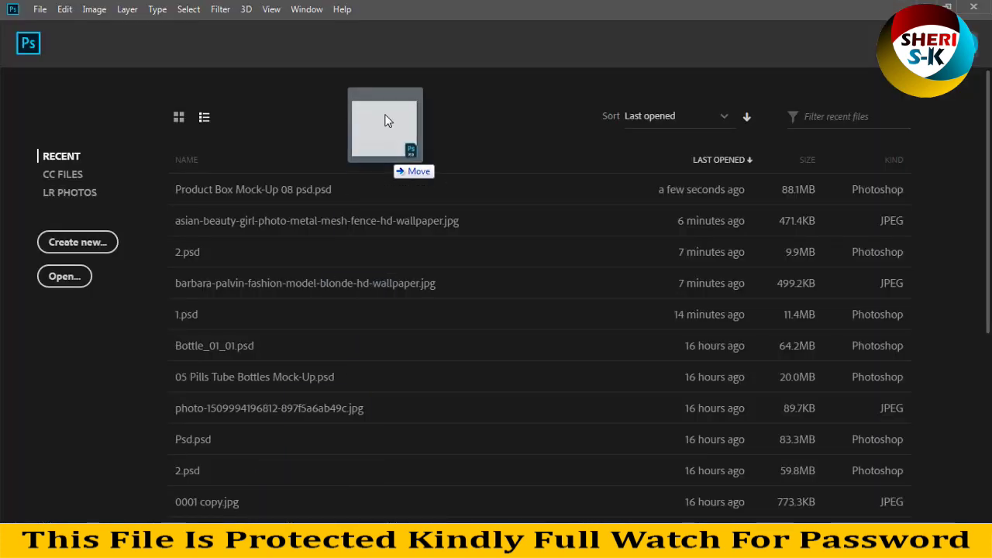
{"action": "left_click_drag", "start_coordinate": [310, 511], "coordinate": [385, 117]}
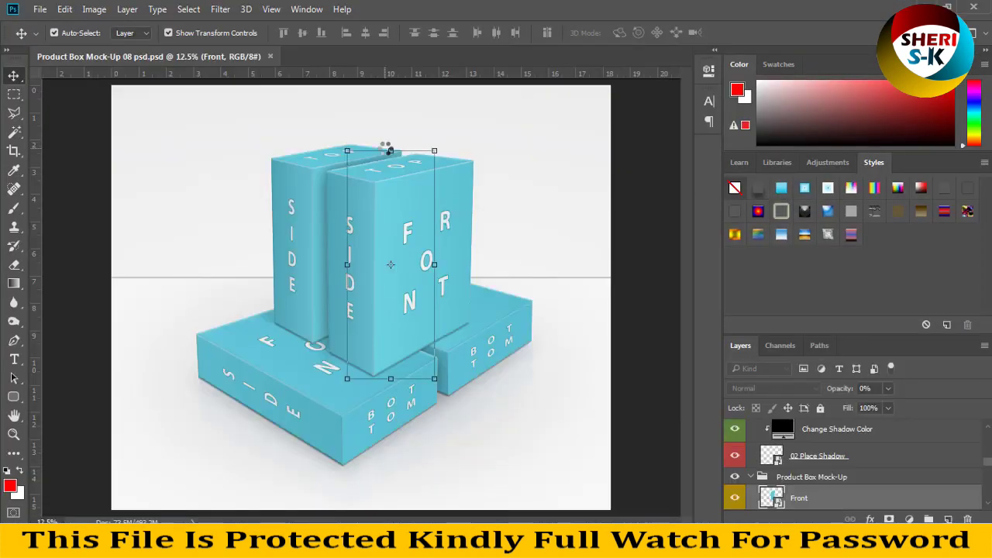
Collapse the Color Effect Overlays, Adjust Shadow/Light/Bubble, Product Box Mock-Up and Adjust Background groups
{"action": "scroll", "coordinate": [742, 441], "scroll_direction": "up", "scroll_amount": 3}
{"action": "scroll", "coordinate": [752, 443], "scroll_direction": "up", "scroll_amount": 3}
{"action": "scroll", "coordinate": [763, 444], "scroll_direction": "up", "scroll_amount": 2}
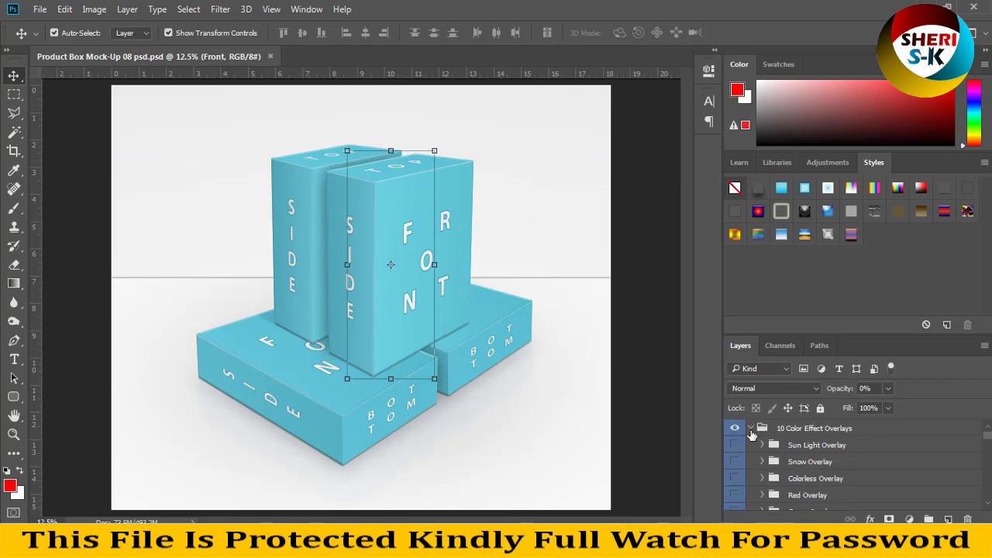
{"action": "left_click", "coordinate": [750, 429]}
{"action": "left_click", "coordinate": [750, 445]}
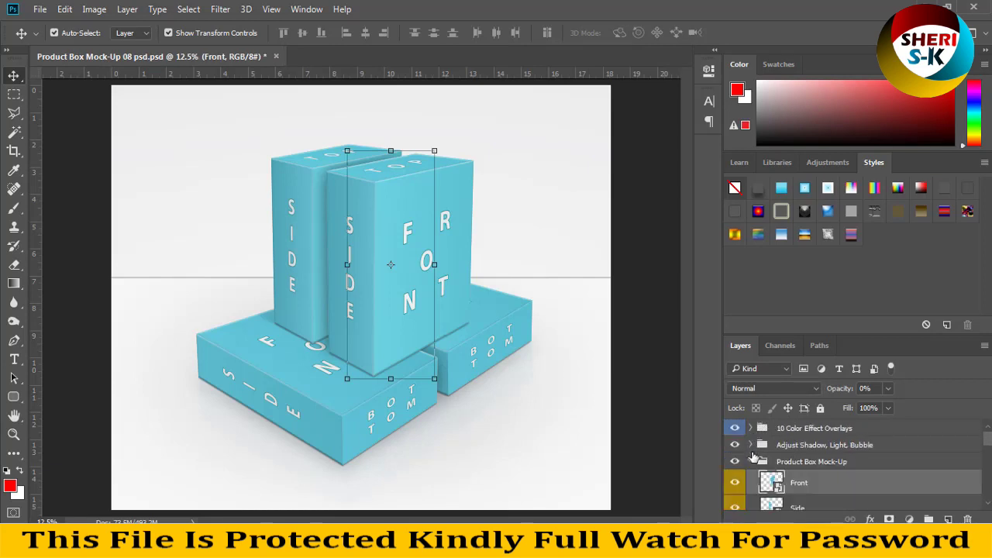
{"action": "left_click", "coordinate": [750, 462]}
{"action": "left_click", "coordinate": [750, 478]}
{"action": "left_click", "coordinate": [769, 494]}
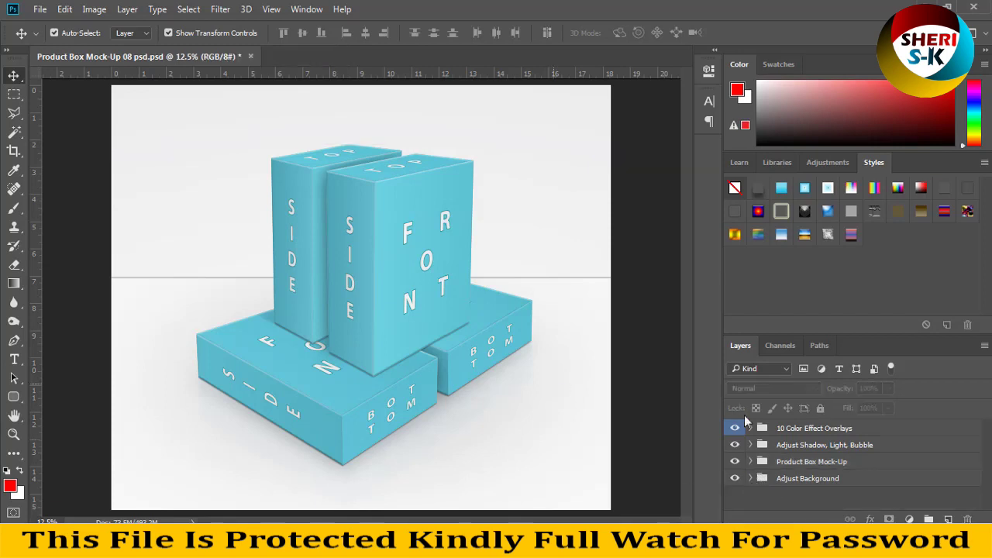
{"action": "left_click", "coordinate": [801, 482]}
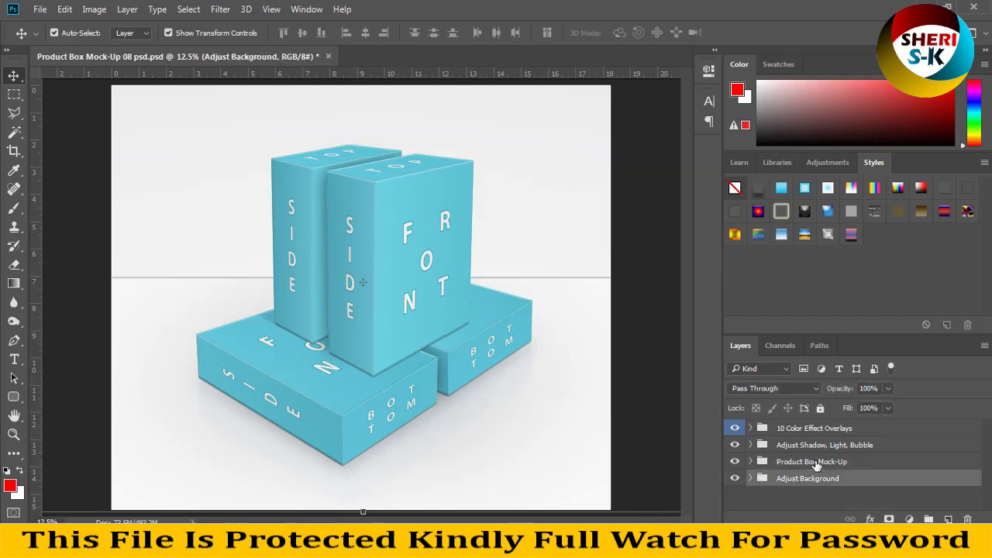
{"action": "left_click", "coordinate": [815, 463]}
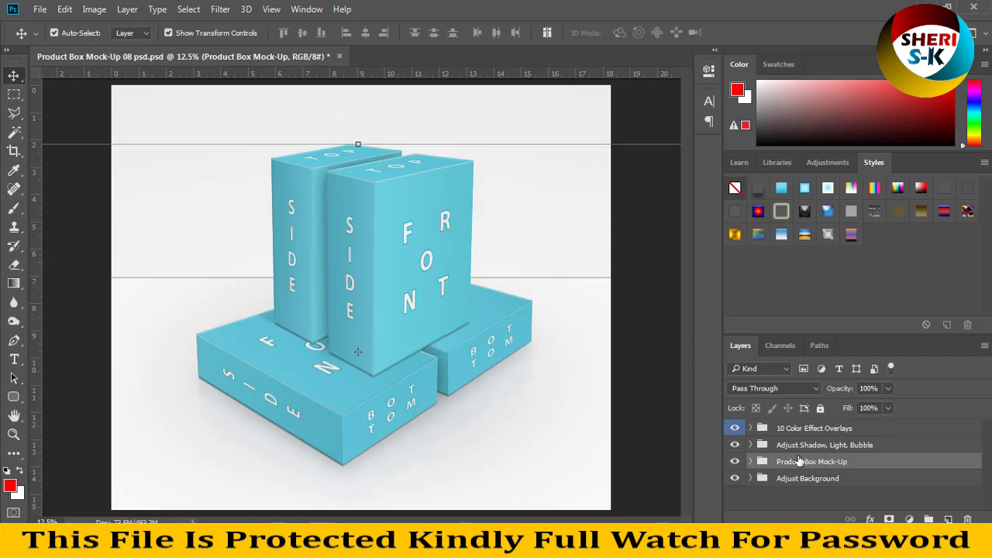
{"action": "left_click", "coordinate": [818, 444]}
{"action": "left_click", "coordinate": [810, 431]}
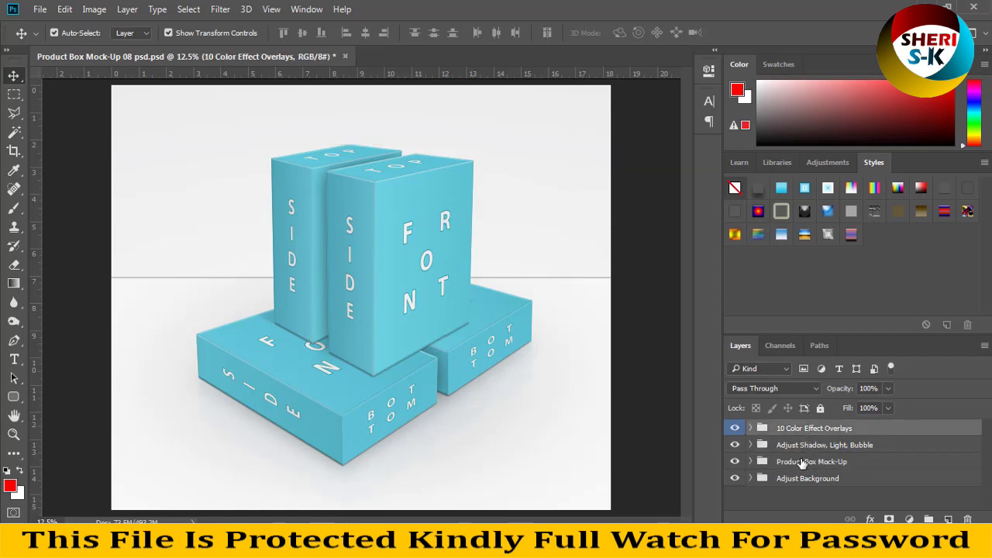
{"action": "left_click", "coordinate": [765, 461]}
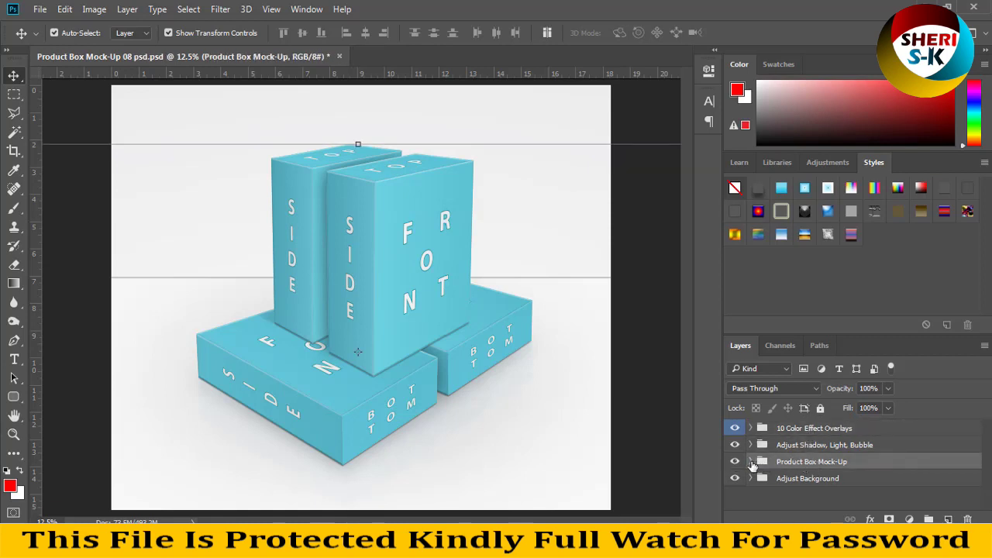
Expand the Product Box Mock-Up group and toggle the Front layer's visibility to identify it
{"action": "left_click", "coordinate": [751, 462]}
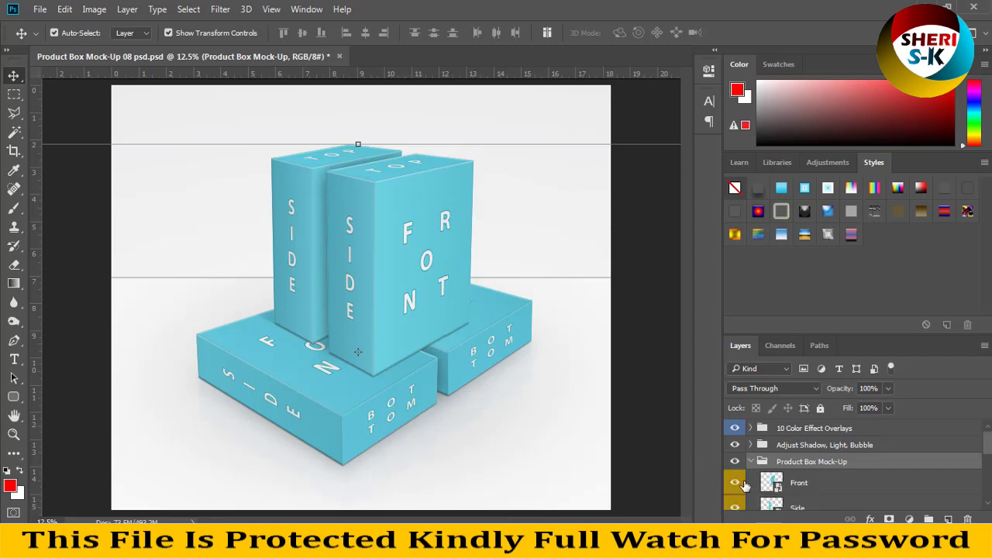
{"action": "left_click", "coordinate": [775, 486]}
{"action": "left_click", "coordinate": [735, 482]}
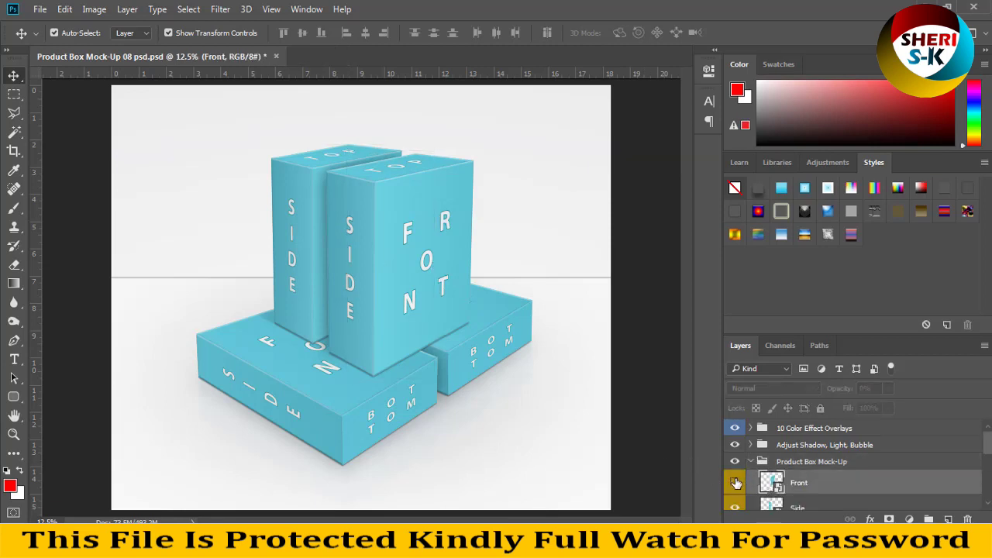
{"action": "left_click", "coordinate": [734, 485]}
{"action": "left_click", "coordinate": [734, 485]}
Expand the Box 1 group in the Layers panel to list its layers
{"action": "scroll", "coordinate": [740, 475], "scroll_direction": "down", "scroll_amount": 2}
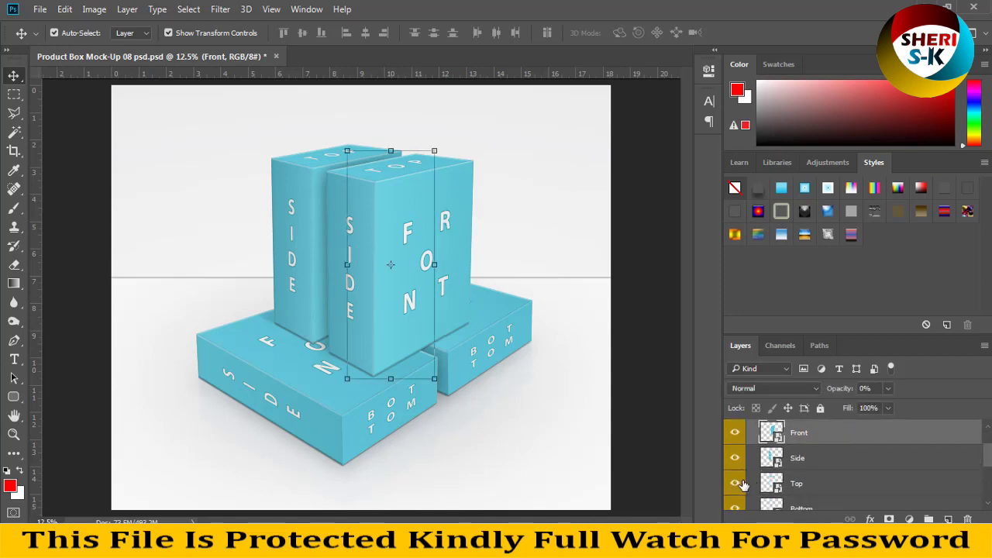
{"action": "scroll", "coordinate": [742, 485], "scroll_direction": "down", "scroll_amount": 1}
{"action": "scroll", "coordinate": [745, 488], "scroll_direction": "down", "scroll_amount": 1}
{"action": "scroll", "coordinate": [752, 495], "scroll_direction": "down", "scroll_amount": 2}
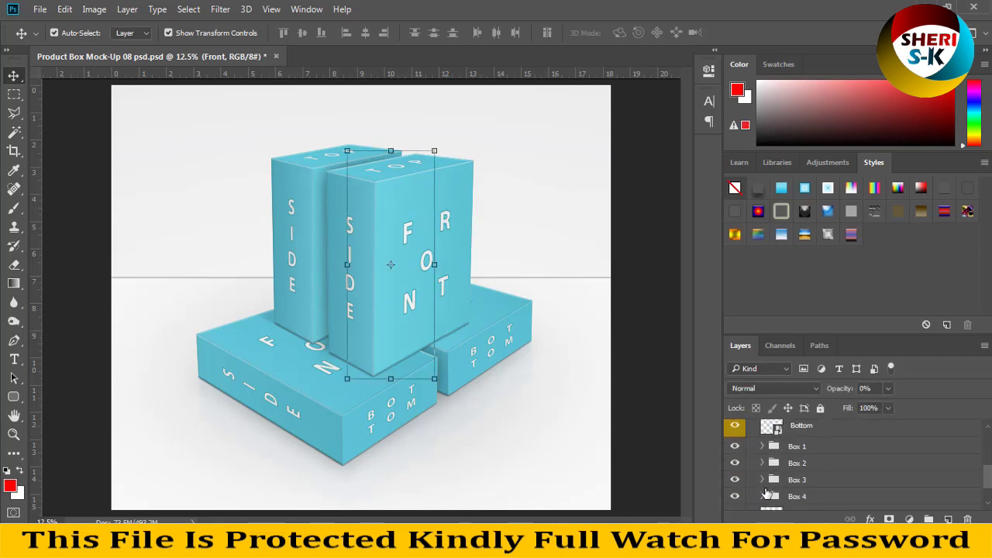
{"action": "scroll", "coordinate": [771, 500], "scroll_direction": "up", "scroll_amount": 2}
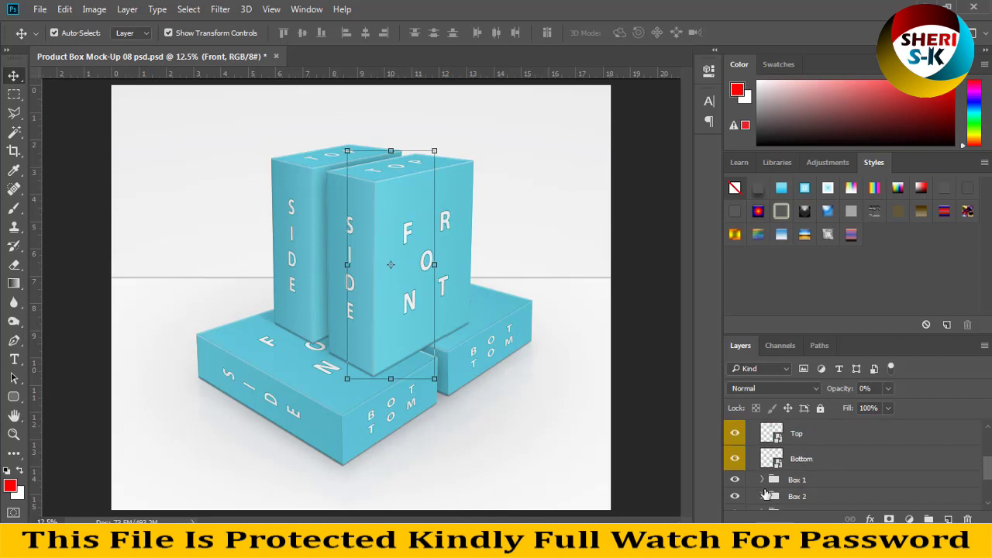
{"action": "left_click", "coordinate": [763, 481]}
{"action": "scroll", "coordinate": [767, 479], "scroll_direction": "down", "scroll_amount": 1}
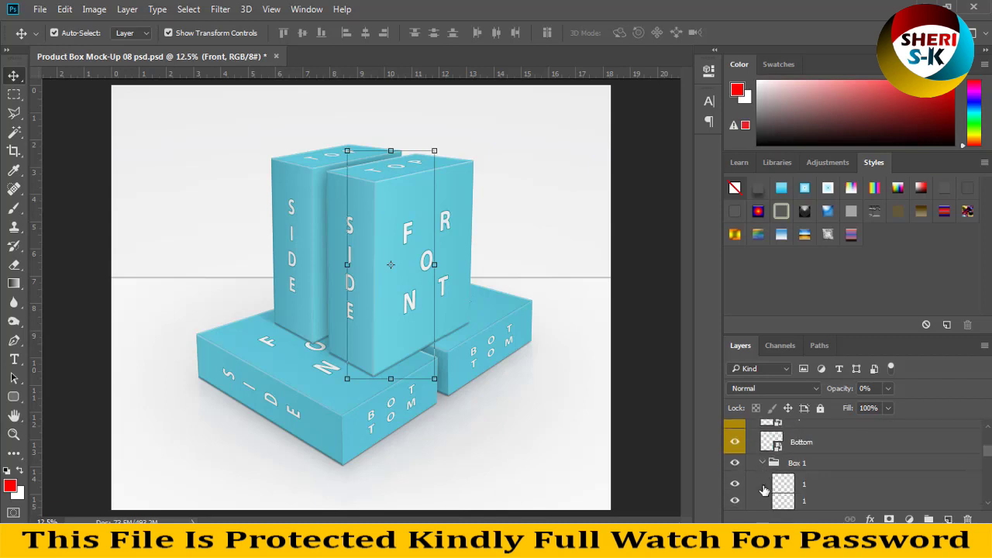
{"action": "scroll", "coordinate": [774, 474], "scroll_direction": "down", "scroll_amount": 1}
{"action": "scroll", "coordinate": [777, 473], "scroll_direction": "down", "scroll_amount": 1}
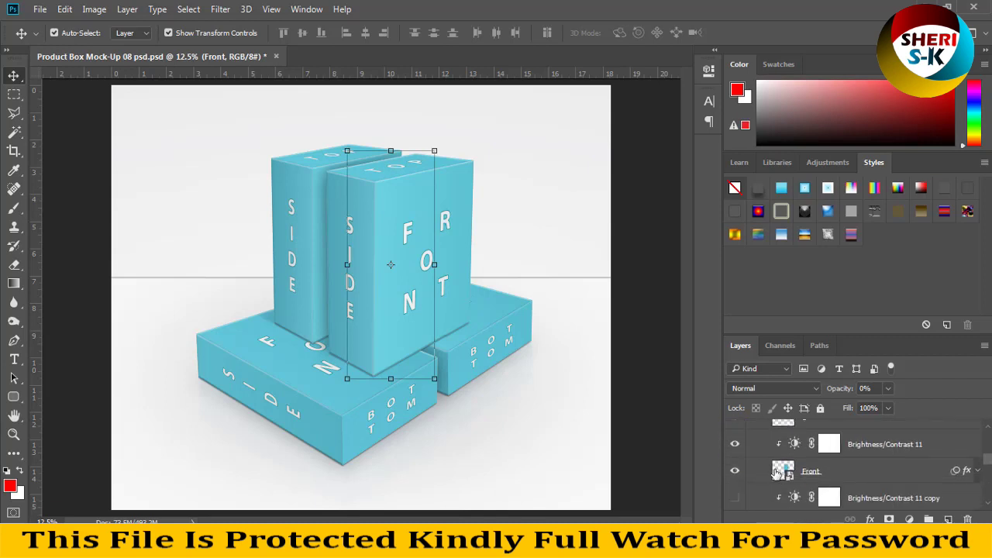
Open the Front smart object and delete its old FRONT artwork, leaving a new empty layer
{"action": "left_click", "coordinate": [735, 471]}
{"action": "left_click", "coordinate": [735, 472]}
{"action": "left_click", "coordinate": [735, 471]}
{"action": "double_click", "coordinate": [785, 471]}
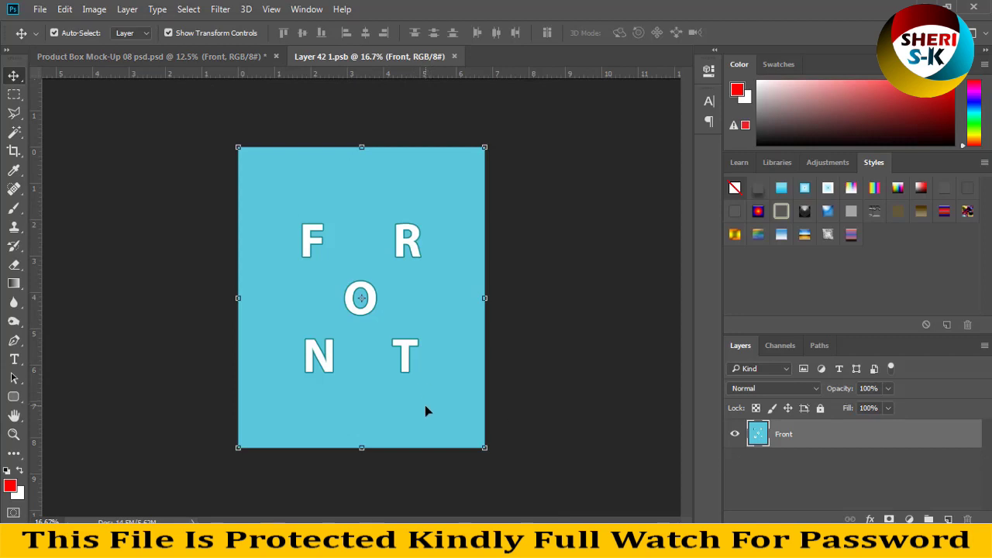
{"action": "left_click", "coordinate": [947, 518]}
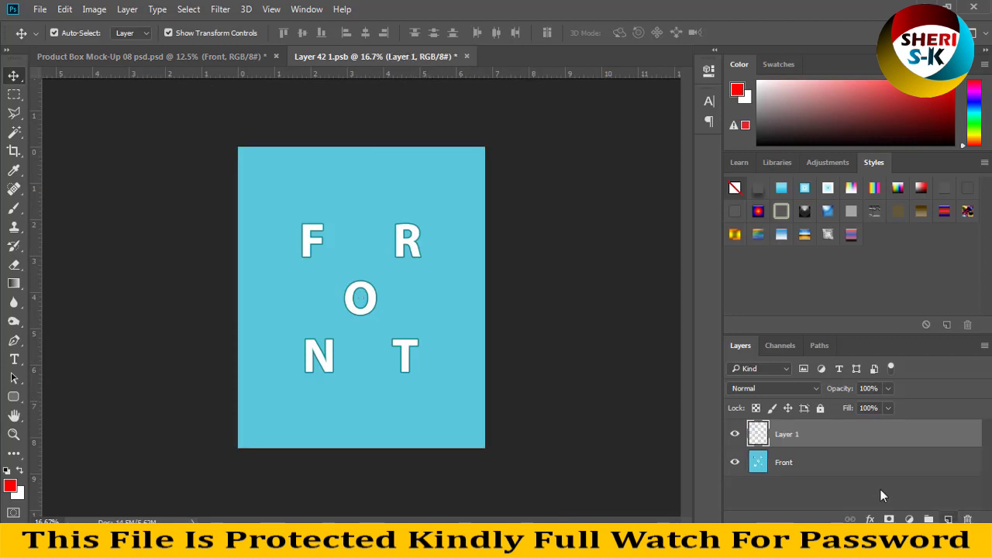
{"action": "left_click", "coordinate": [860, 464]}
{"action": "key", "text": "Delete"}
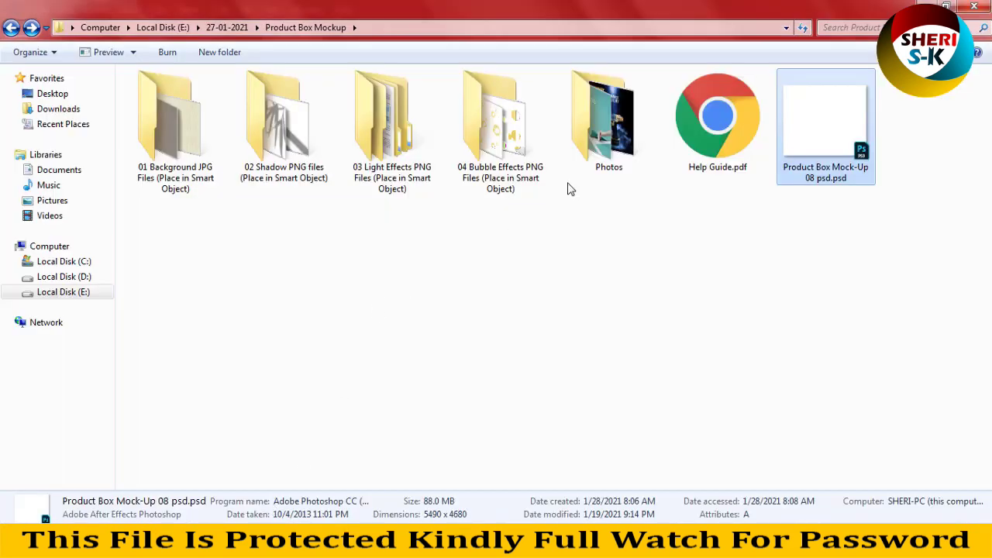
Place the DeWalt drill poster from Photos, scale it to fill the canvas, and save the smart object
{"action": "double_click", "coordinate": [605, 128]}
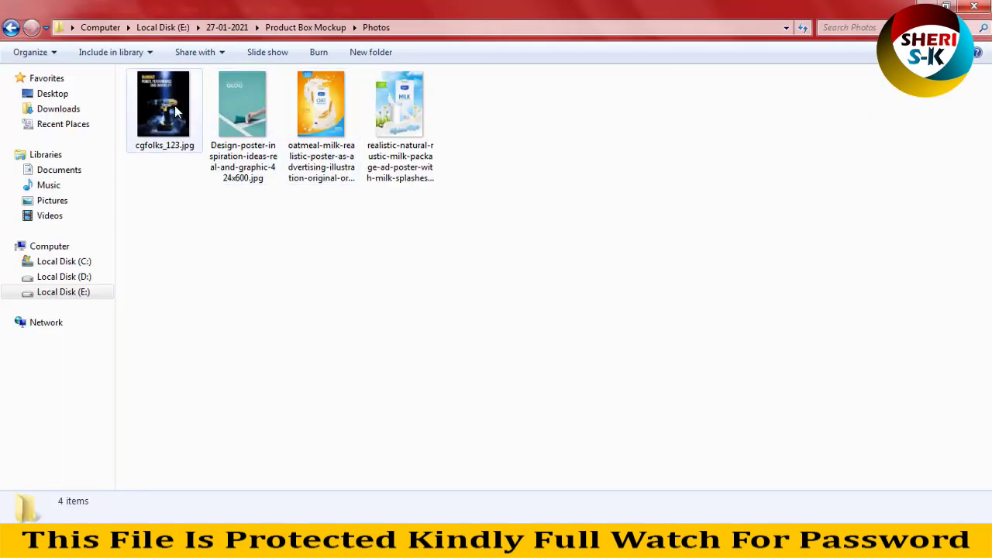
{"action": "left_click_drag", "start_coordinate": [175, 105], "coordinate": [366, 292]}
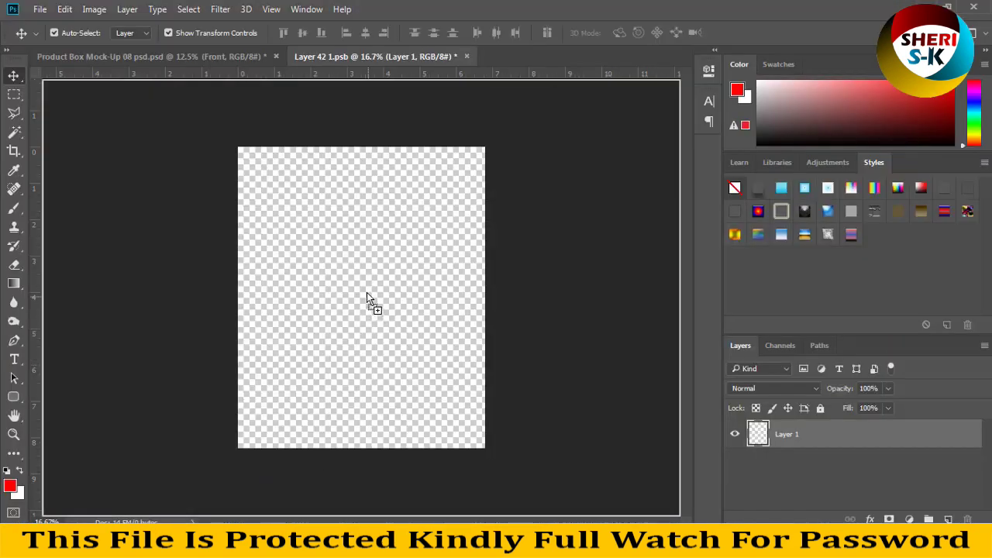
{"action": "left_click_drag", "start_coordinate": [366, 292], "coordinate": [375, 294]}
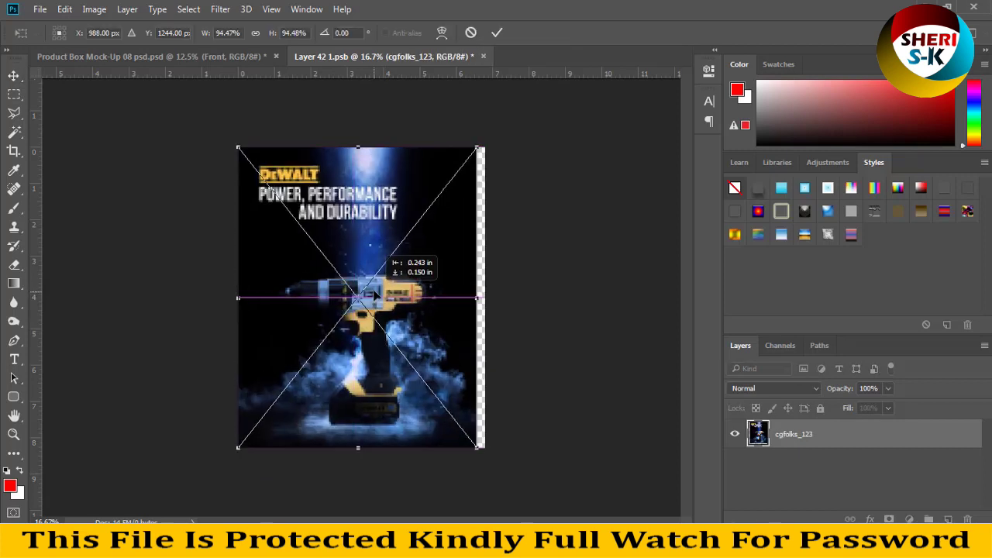
{"action": "left_click_drag", "start_coordinate": [478, 449], "coordinate": [490, 464]}
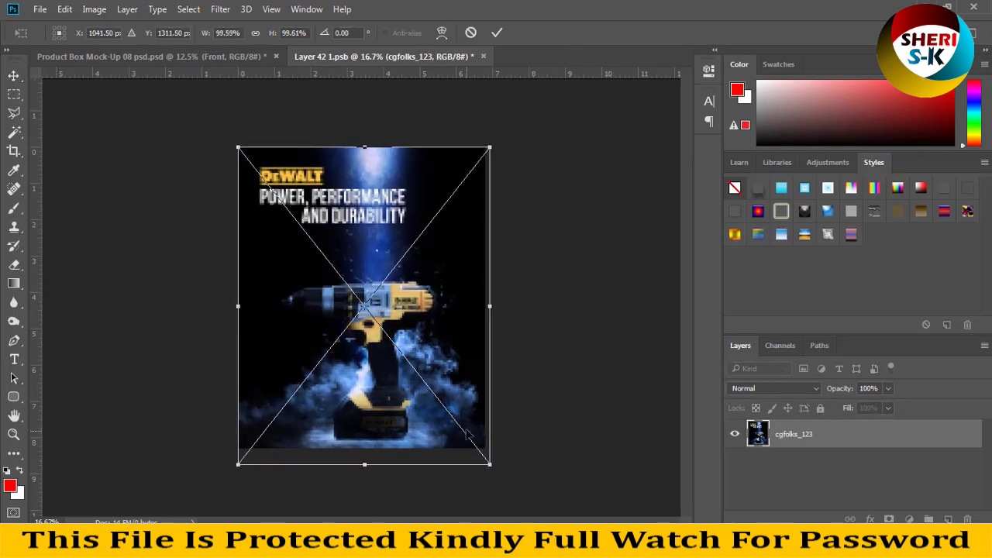
{"action": "key", "text": "Return"}
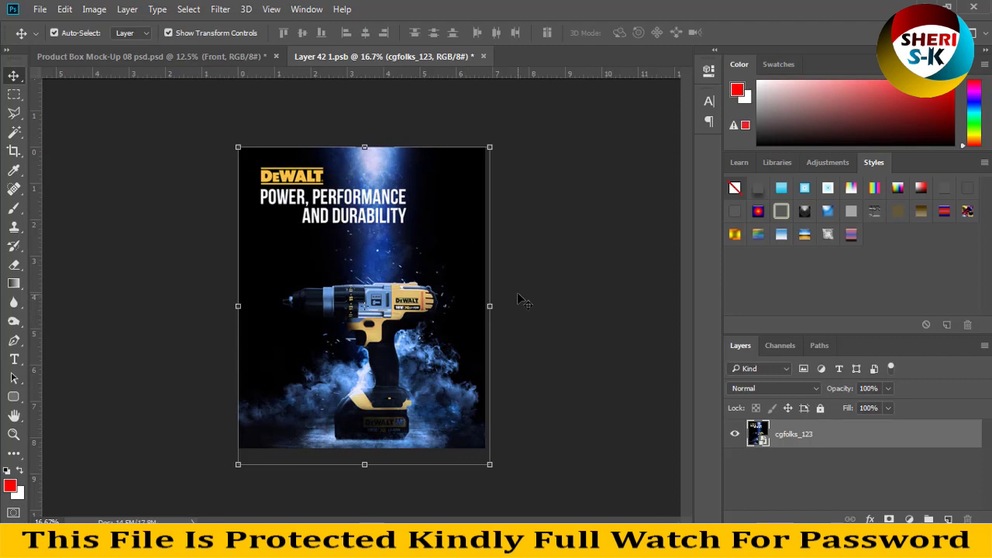
{"action": "key", "text": "ctrl+s"}
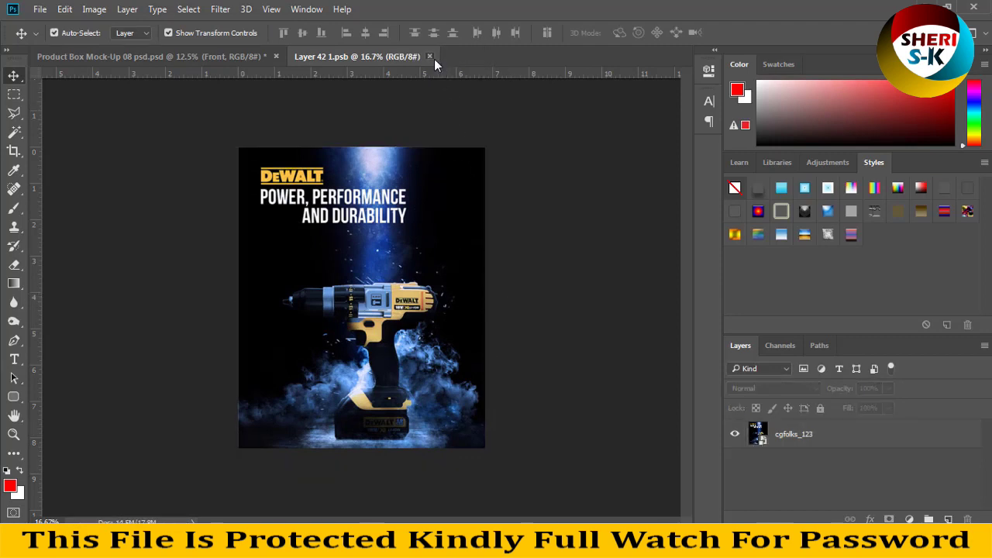
{"action": "left_click", "coordinate": [476, 56]}
{"action": "left_click", "coordinate": [556, 240]}
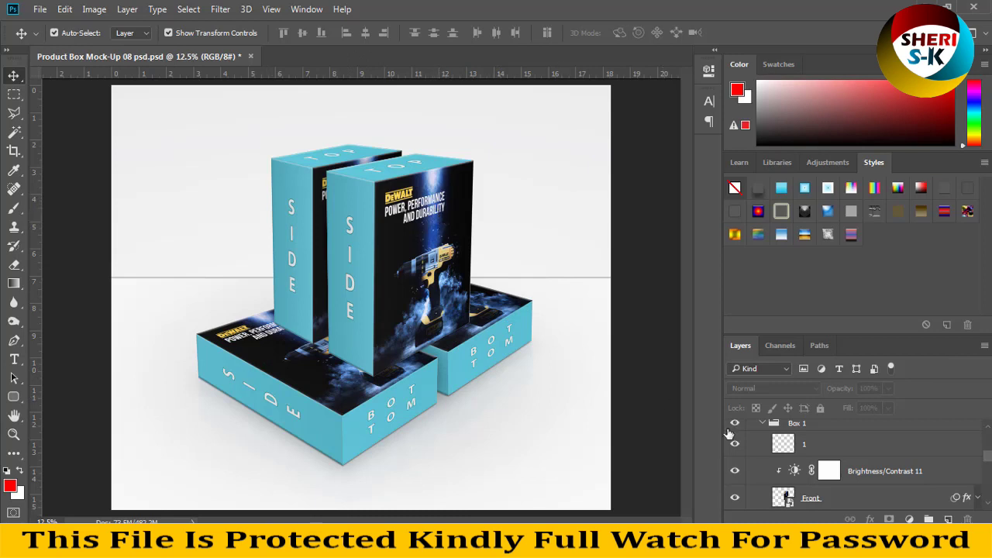
{"action": "scroll", "coordinate": [764, 462], "scroll_direction": "up", "scroll_amount": 3}
{"action": "left_click", "coordinate": [761, 493]}
{"action": "scroll", "coordinate": [764, 465], "scroll_direction": "down", "scroll_amount": 1}
{"action": "left_click", "coordinate": [762, 457]}
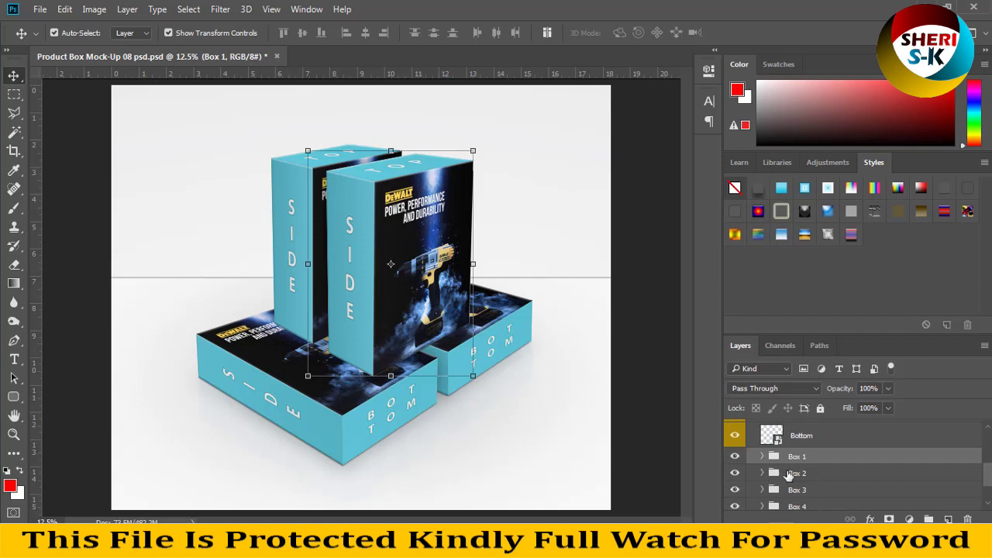
{"action": "left_click", "coordinate": [766, 474]}
{"action": "left_click", "coordinate": [762, 474]}
{"action": "scroll", "coordinate": [759, 480], "scroll_direction": "down", "scroll_amount": 3}
{"action": "scroll", "coordinate": [752, 493], "scroll_direction": "down", "scroll_amount": 1}
{"action": "left_click", "coordinate": [735, 484]}
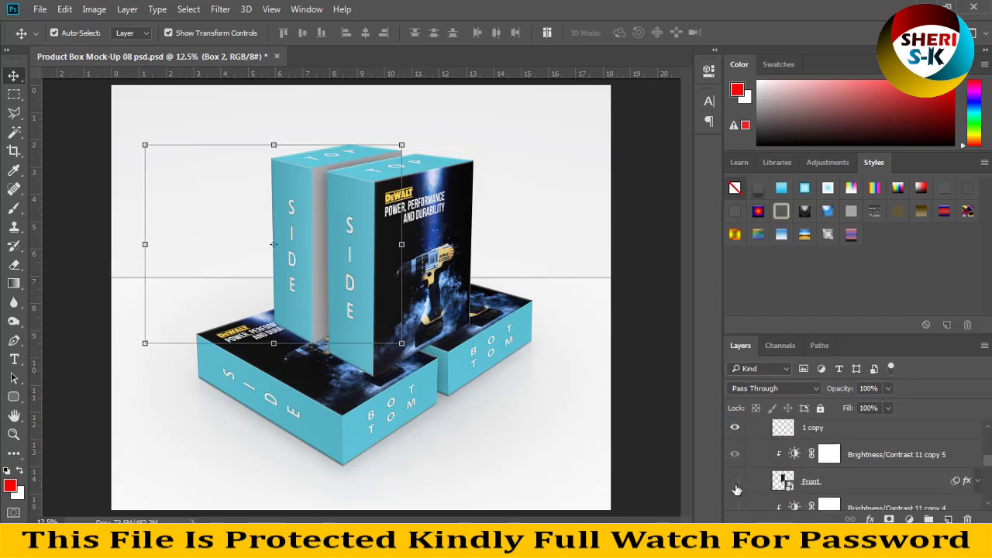
{"action": "left_click", "coordinate": [734, 484]}
{"action": "left_click", "coordinate": [735, 484]}
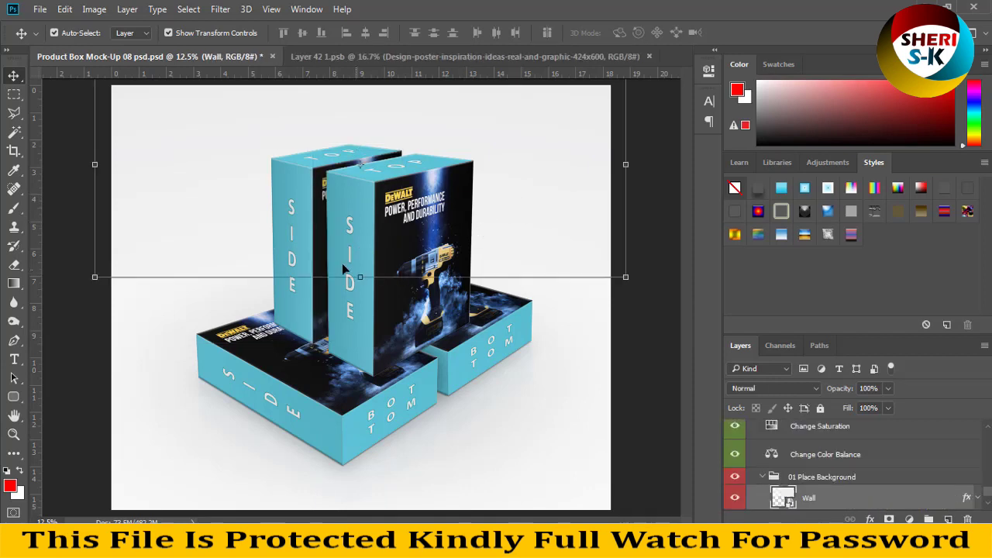
{"action": "left_click", "coordinate": [362, 406]}
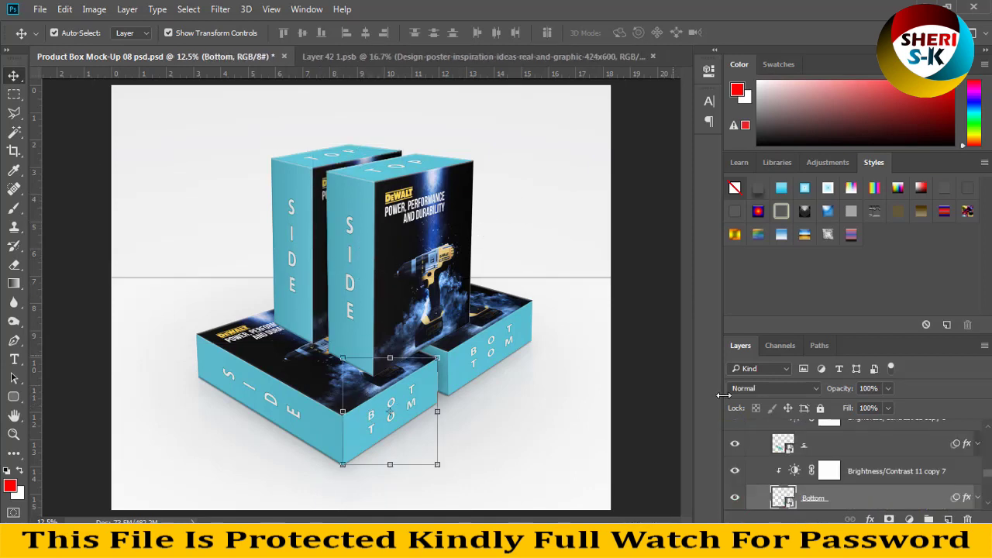
{"action": "scroll", "coordinate": [783, 469], "scroll_direction": "down", "scroll_amount": 2}
{"action": "scroll", "coordinate": [782, 461], "scroll_direction": "down", "scroll_amount": 2}
{"action": "scroll", "coordinate": [775, 465], "scroll_direction": "down", "scroll_amount": 1}
{"action": "scroll", "coordinate": [769, 468], "scroll_direction": "down", "scroll_amount": 1}
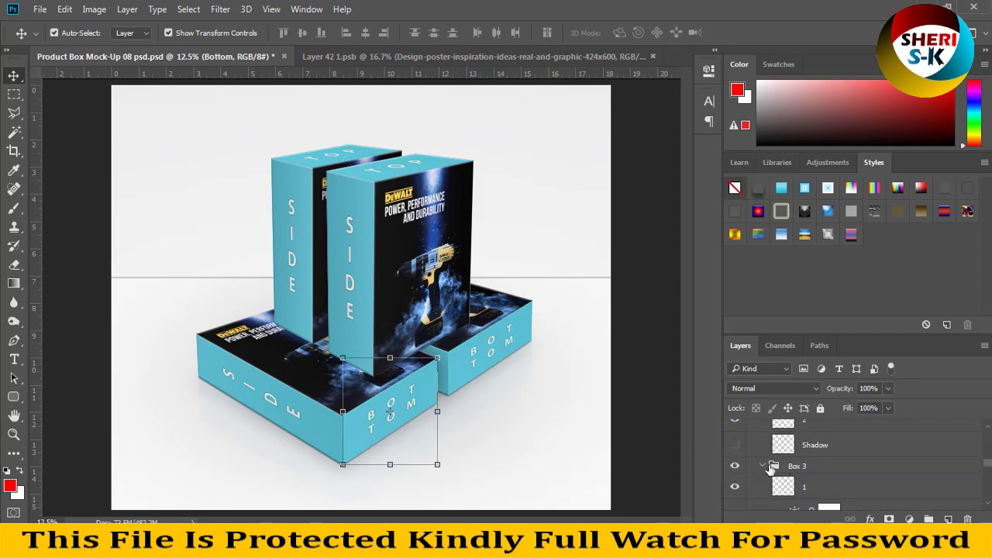
{"action": "left_click", "coordinate": [772, 469]}
{"action": "scroll", "coordinate": [765, 463], "scroll_direction": "down", "scroll_amount": 2}
{"action": "scroll", "coordinate": [764, 459], "scroll_direction": "down", "scroll_amount": 1}
{"action": "scroll", "coordinate": [764, 459], "scroll_direction": "down", "scroll_amount": 1}
{"action": "scroll", "coordinate": [763, 459], "scroll_direction": "down", "scroll_amount": 1}
{"action": "scroll", "coordinate": [764, 459], "scroll_direction": "down", "scroll_amount": 1}
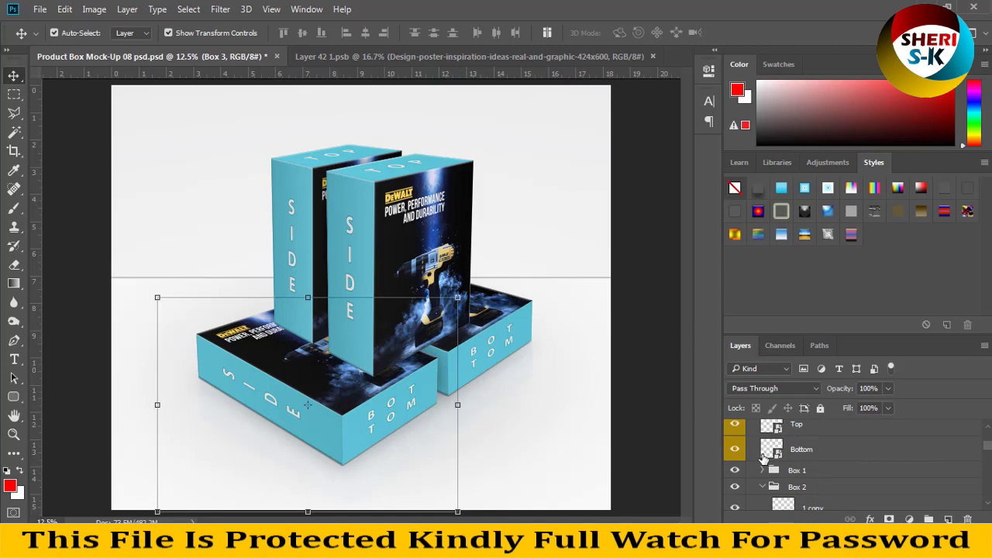
{"action": "left_click", "coordinate": [762, 488]}
{"action": "scroll", "coordinate": [772, 476], "scroll_direction": "up", "scroll_amount": 1}
{"action": "scroll", "coordinate": [806, 446], "scroll_direction": "up", "scroll_amount": 1}
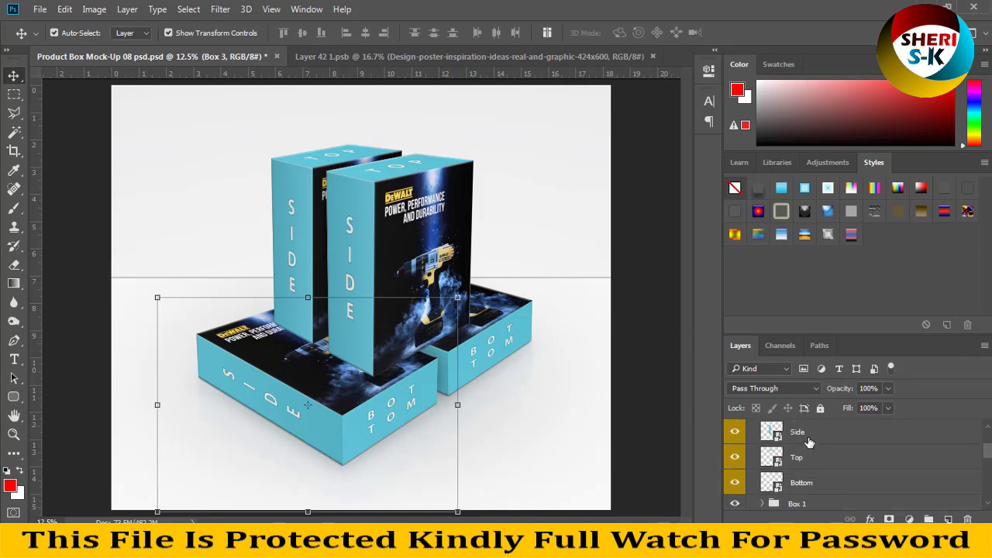
{"action": "left_click", "coordinate": [736, 434]}
{"action": "left_click", "coordinate": [736, 434]}
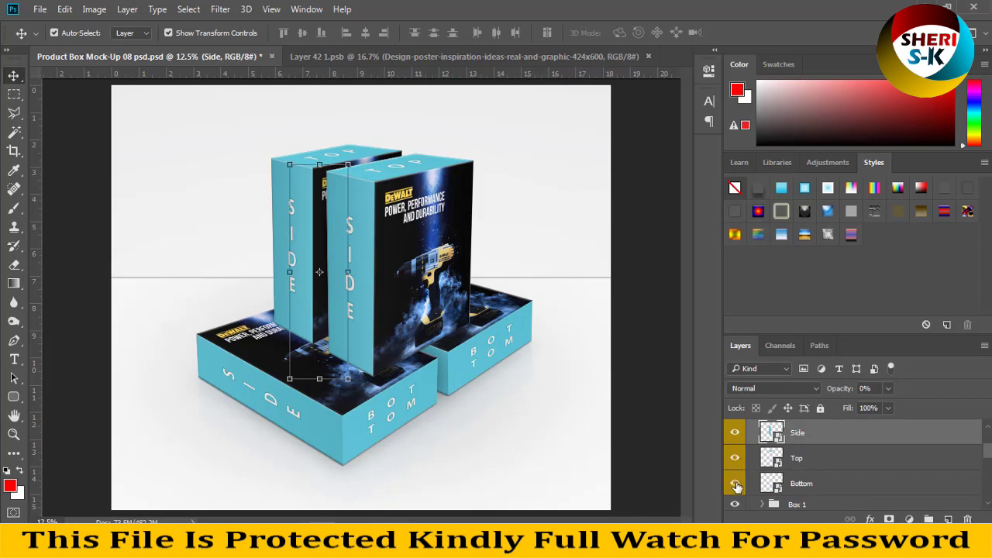
{"action": "scroll", "coordinate": [759, 481], "scroll_direction": "down", "scroll_amount": 3}
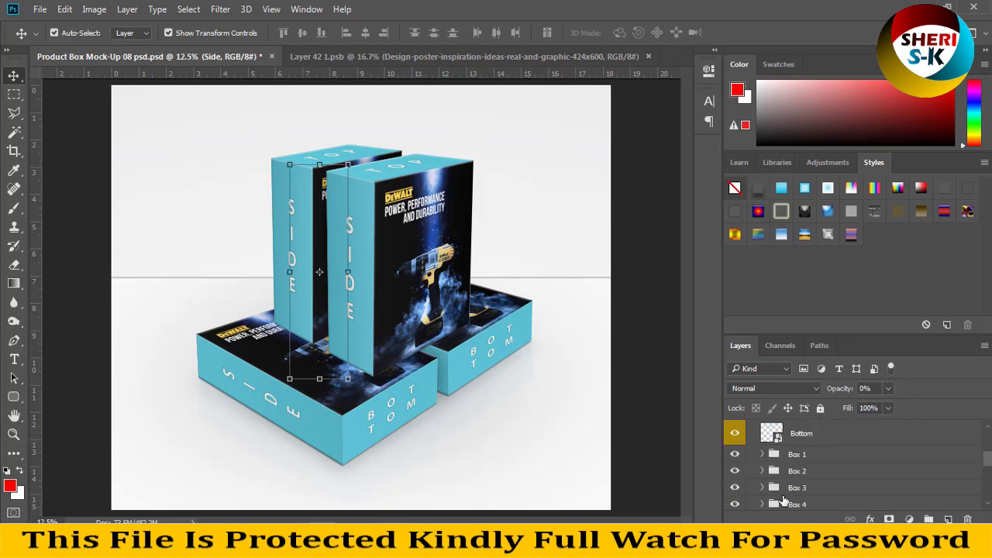
{"action": "scroll", "coordinate": [775, 488], "scroll_direction": "down", "scroll_amount": 2}
{"action": "left_click", "coordinate": [734, 458]}
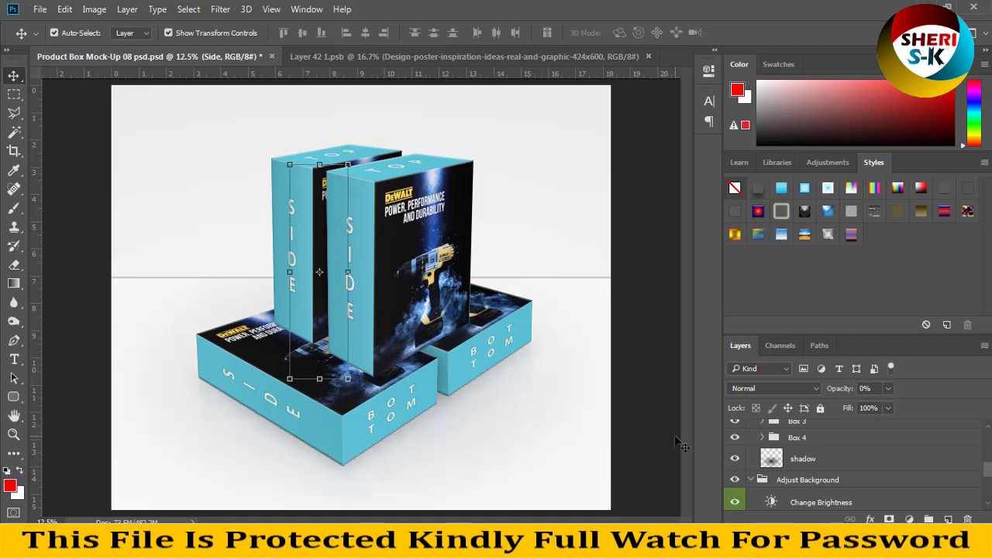
{"action": "left_click", "coordinate": [751, 480]}
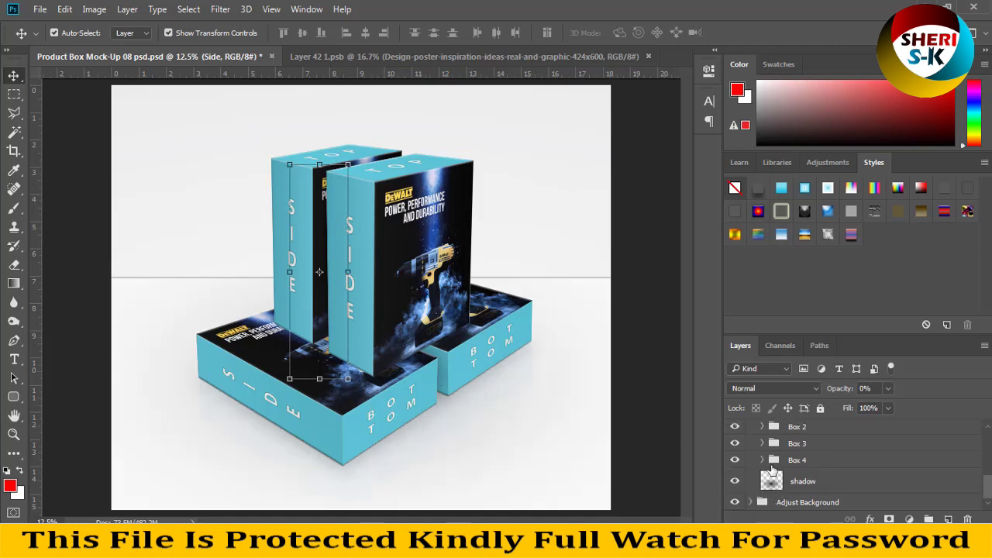
{"action": "left_click", "coordinate": [783, 443]}
{"action": "left_click_drag", "start_coordinate": [412, 405], "coordinate": [394, 419]}
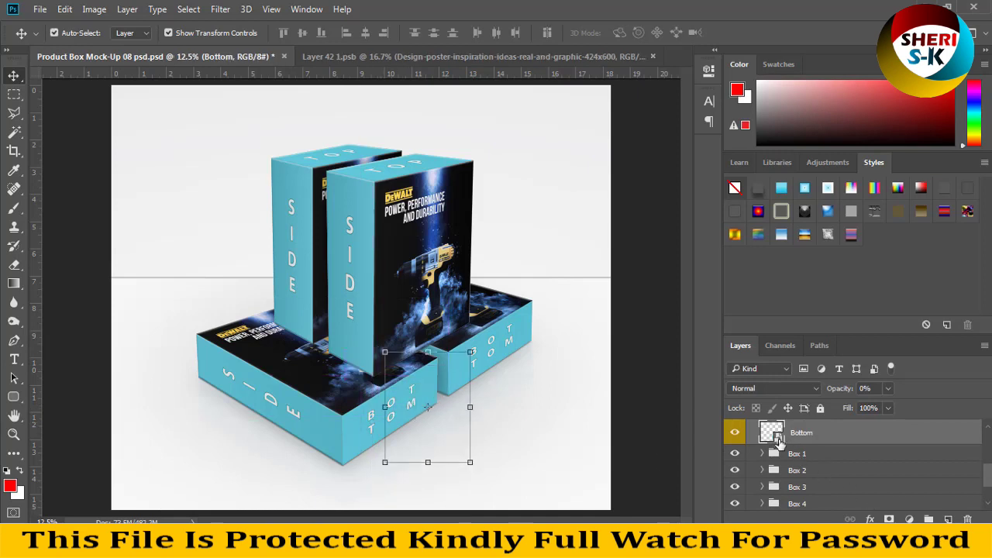
{"action": "double_click", "coordinate": [779, 440]}
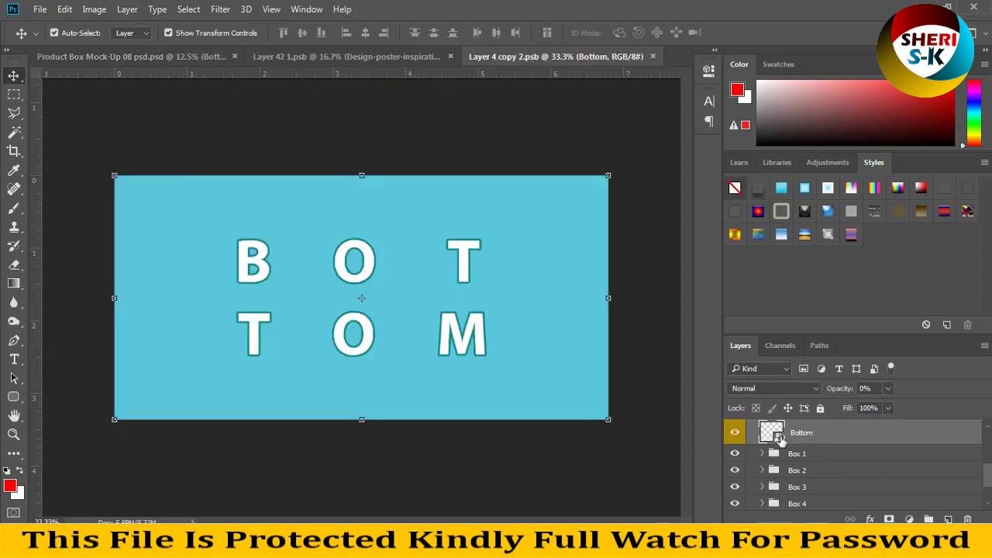
Add an empty layer in the Bottom smart object and delete the original BOTTOM artwork
{"action": "left_click", "coordinate": [945, 518]}
{"action": "left_click", "coordinate": [851, 447]}
{"action": "key", "text": "Delete"}
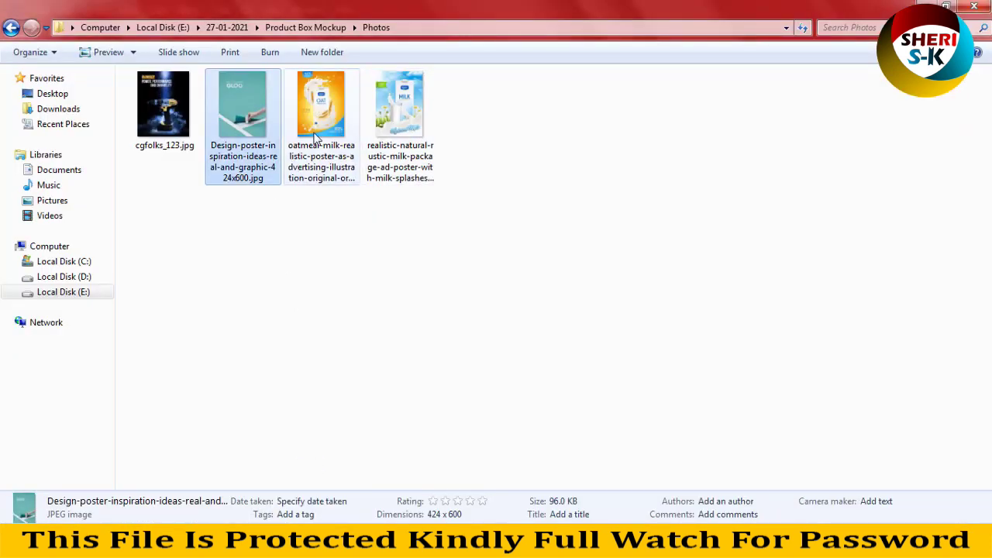
Place the oatmeal milk poster and move it to the label's left edge
{"action": "left_click_drag", "start_coordinate": [322, 132], "coordinate": [376, 308]}
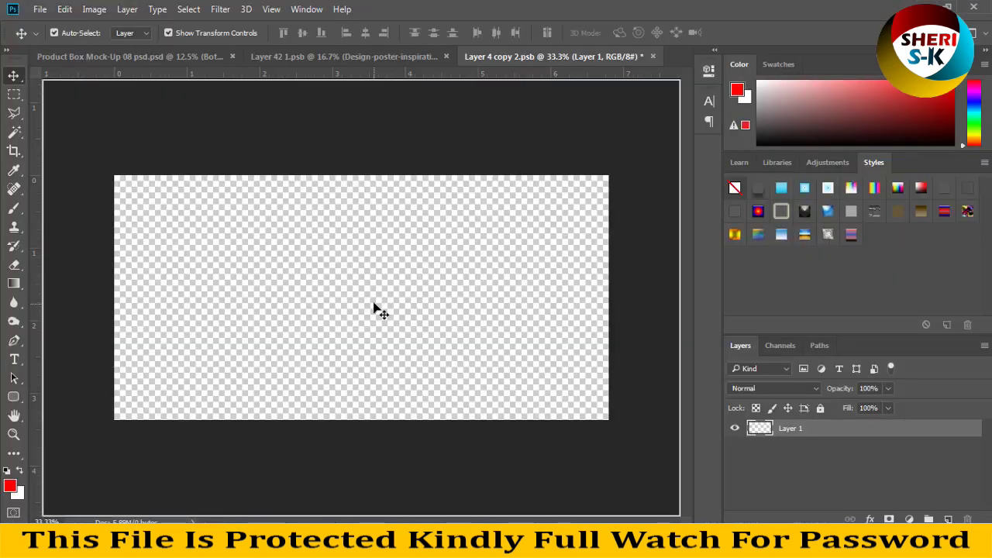
{"action": "left_click_drag", "start_coordinate": [404, 270], "coordinate": [231, 265]}
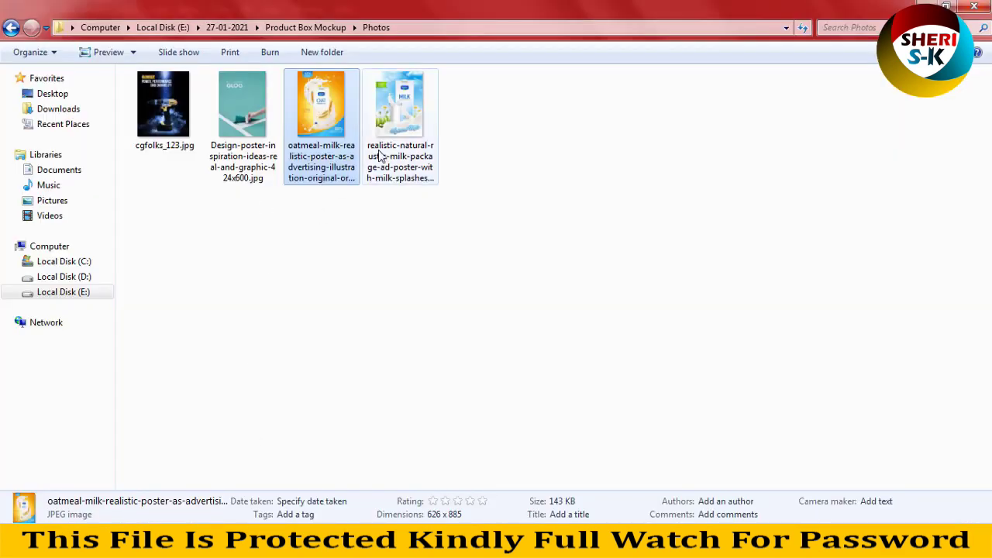
{"action": "left_click_drag", "start_coordinate": [405, 116], "coordinate": [306, 499]}
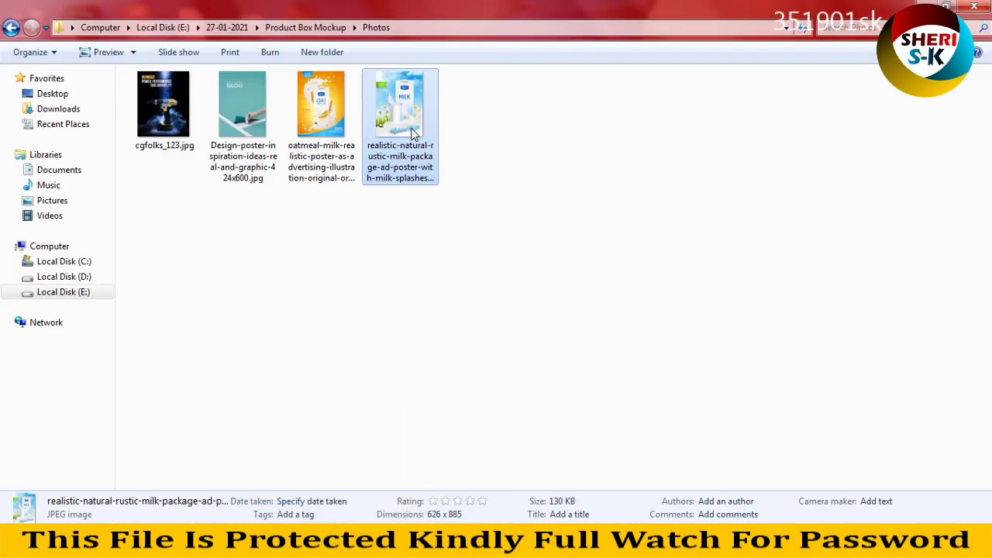
{"action": "mouse_move", "coordinate": [410, 133]}
{"action": "left_mouse_down"}
{"action": "mouse_move", "coordinate": [294, 507]}
{"action": "mouse_move", "coordinate": [402, 259]}
{"action": "left_mouse_up"}
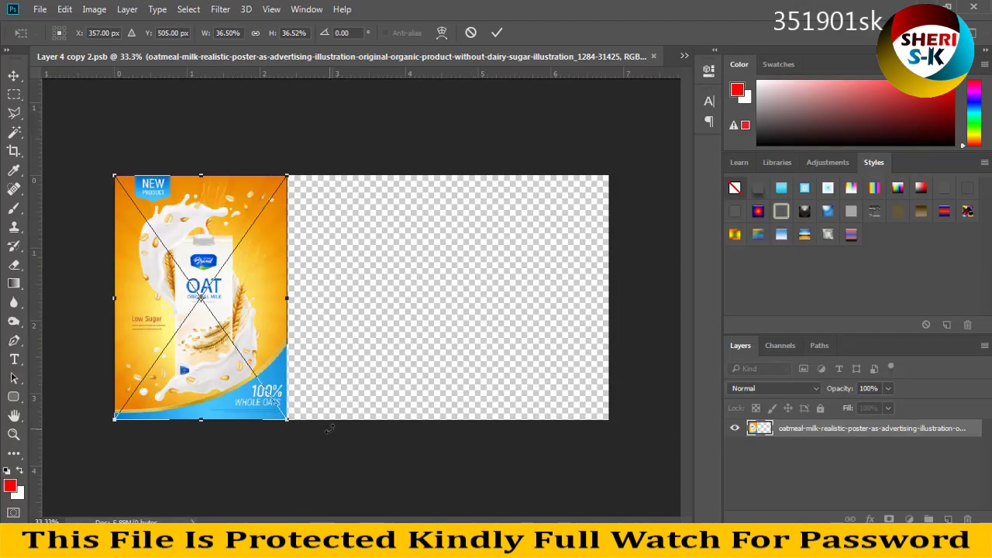
{"action": "key", "text": "Return"}
{"action": "key", "text": "alt+Tab"}
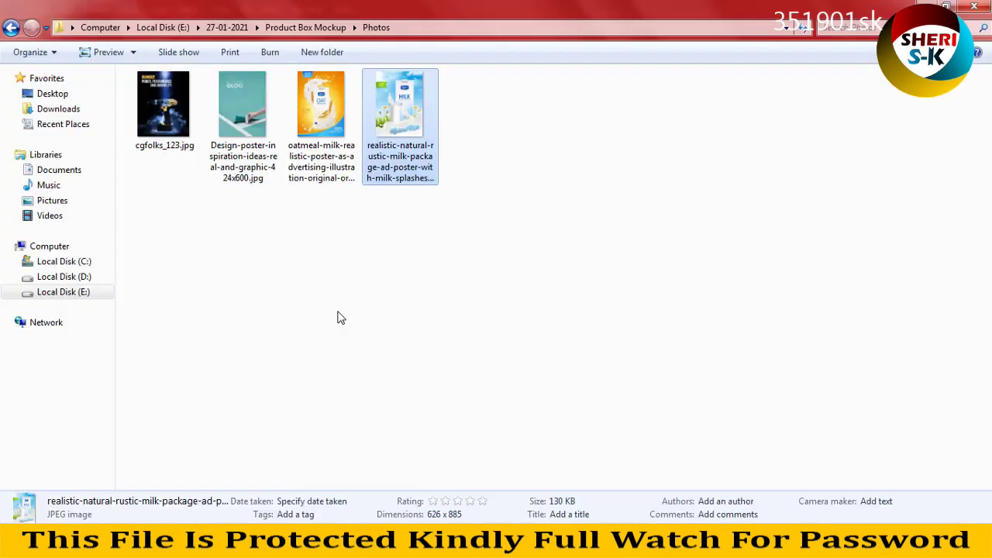
Place the natural milk package poster beside the oat poster
{"action": "left_click_drag", "start_coordinate": [391, 132], "coordinate": [340, 340]}
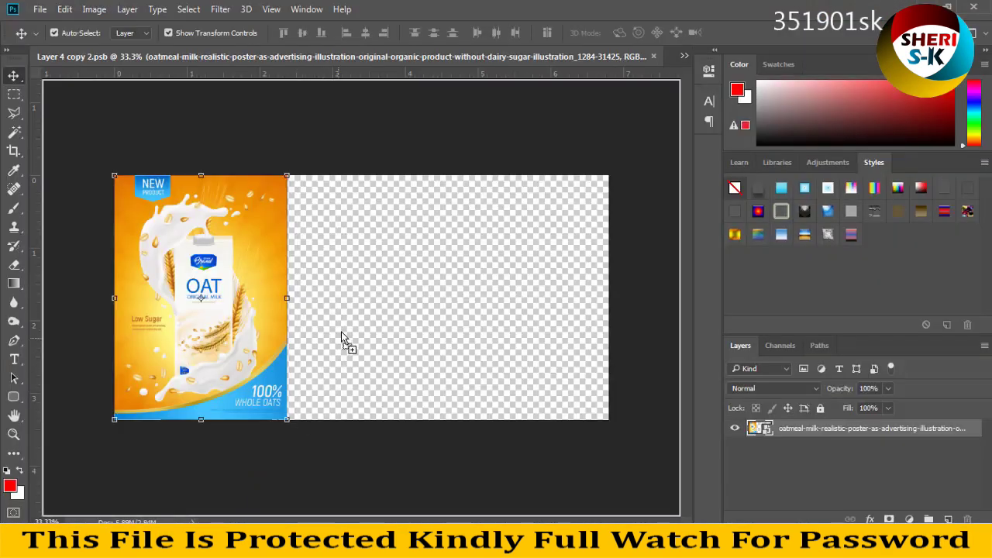
{"action": "left_click_drag", "start_coordinate": [349, 297], "coordinate": [381, 266]}
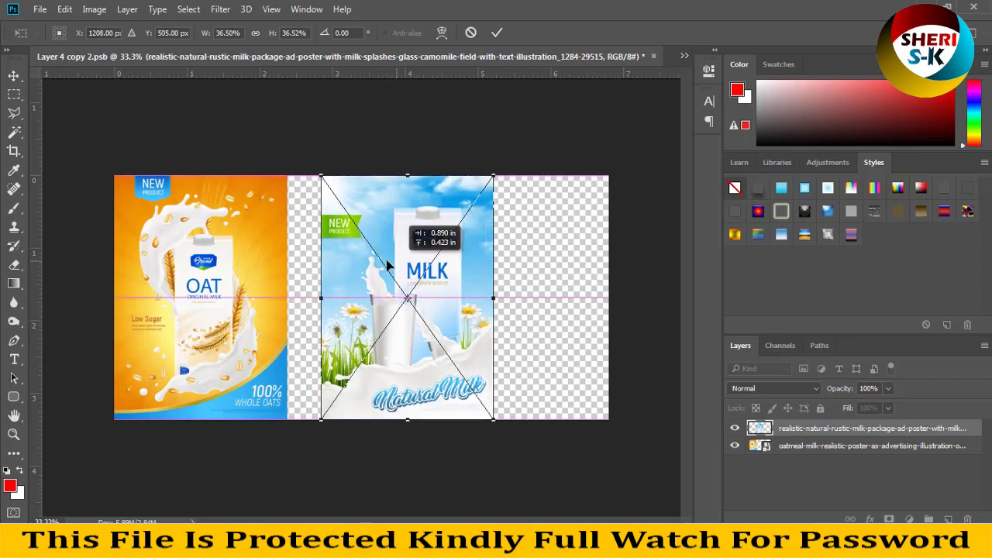
{"action": "key", "text": "Return"}
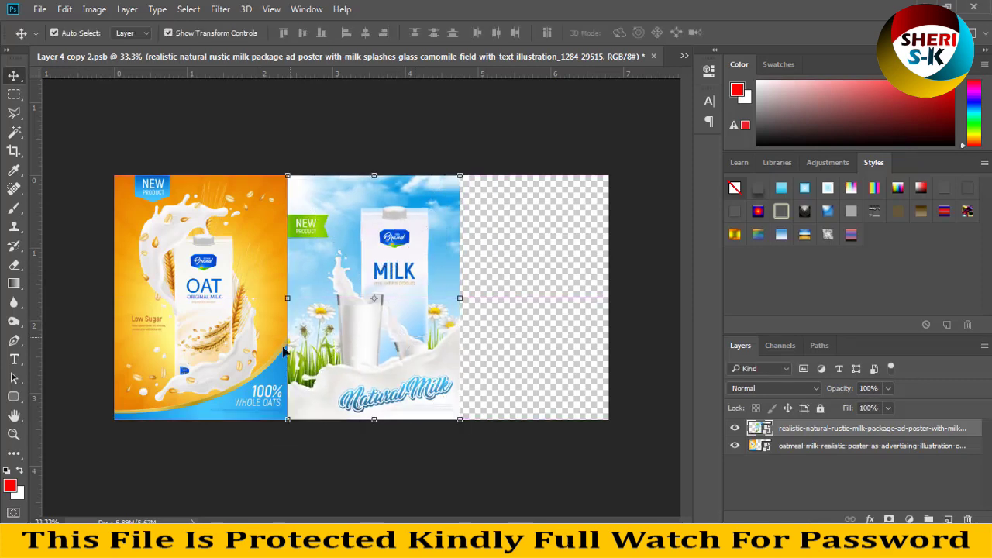
{"action": "key", "text": "alt+Tab"}
Line up the GLOO design poster next to the milk poster and save the label
{"action": "mouse_move", "coordinate": [243, 105]}
{"action": "left_mouse_down"}
{"action": "mouse_move", "coordinate": [302, 500]}
{"action": "mouse_move", "coordinate": [577, 306]}
{"action": "left_mouse_up"}
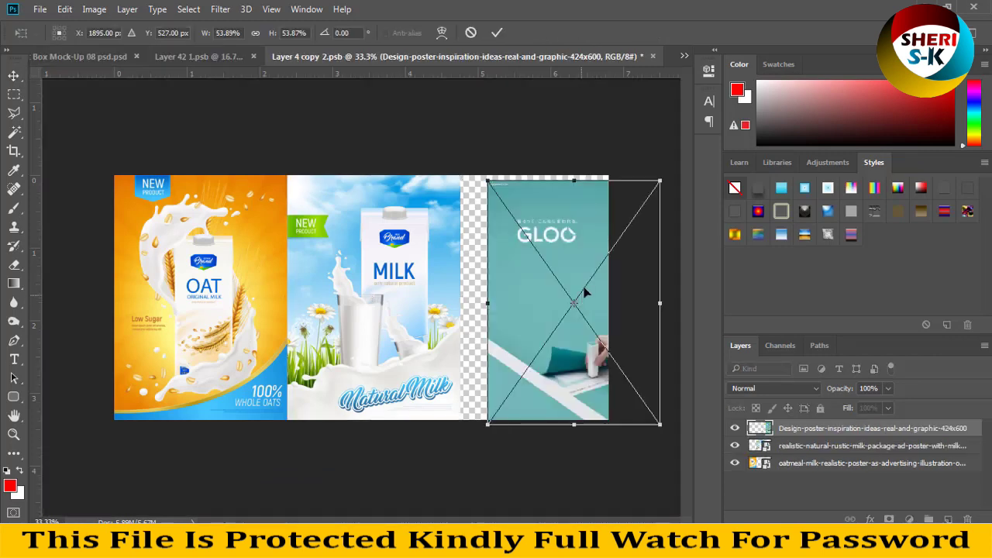
{"action": "left_click_drag", "start_coordinate": [569, 268], "coordinate": [544, 265]}
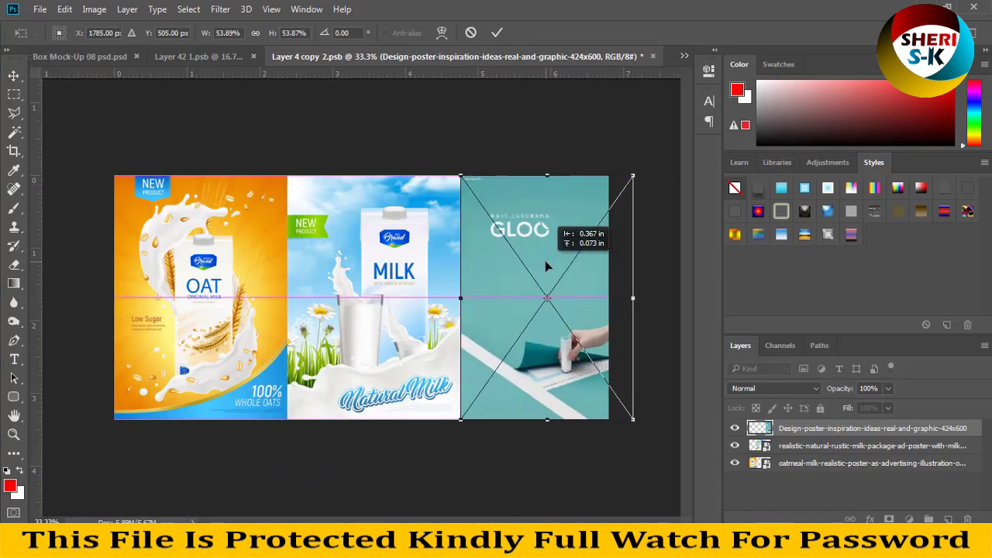
{"action": "key", "text": "Return"}
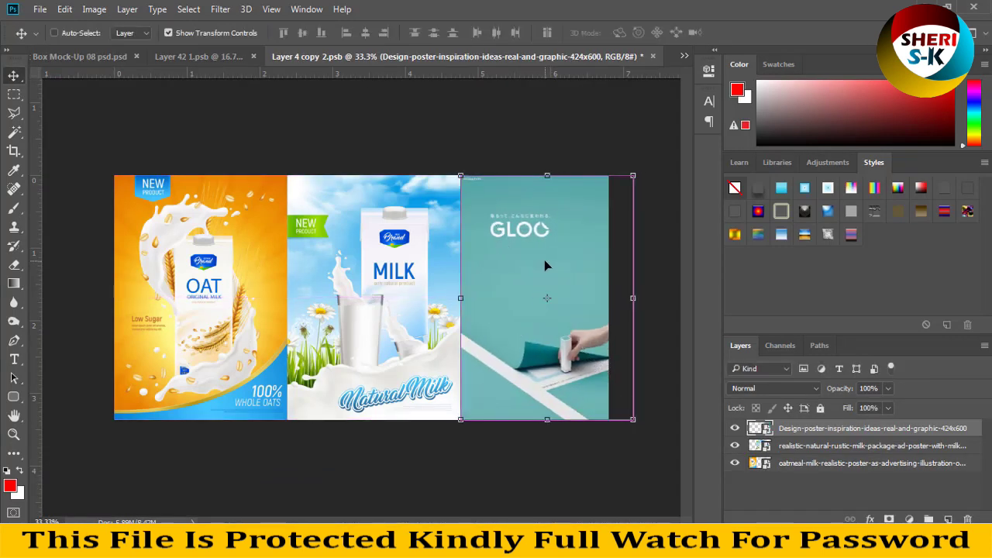
{"action": "key", "text": "ctrl+s"}
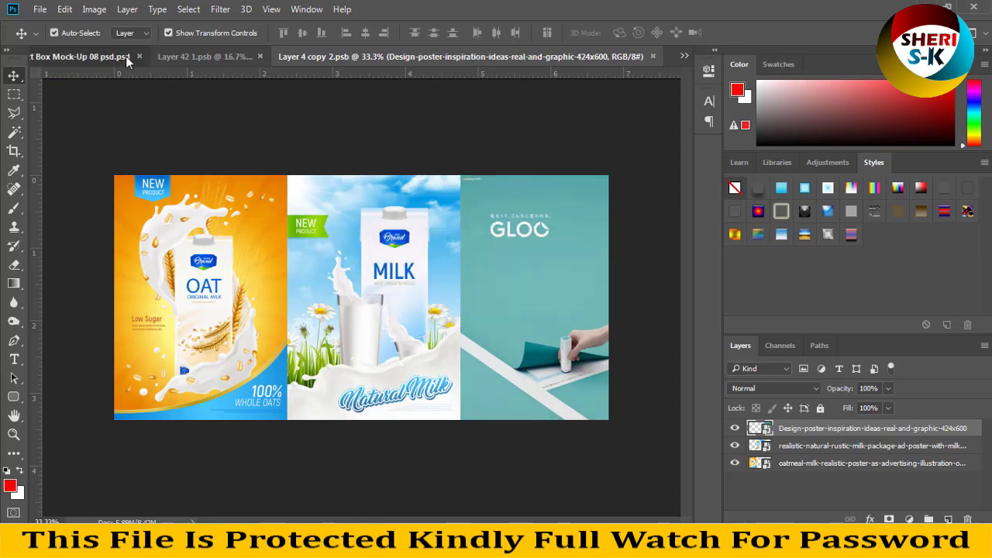
{"action": "left_click", "coordinate": [125, 56]}
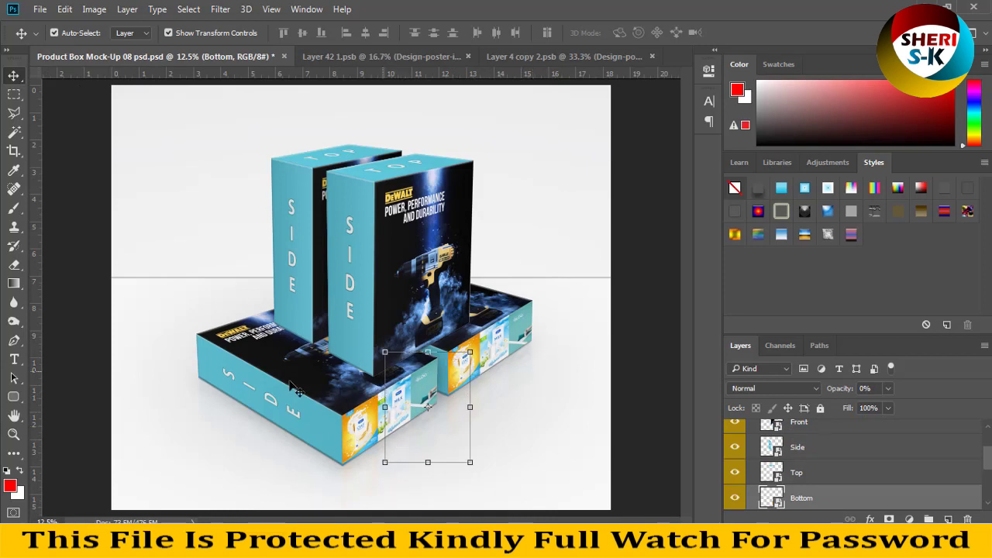
Inspect the left box's side artwork smart object and close it unchanged
{"action": "left_click", "coordinate": [300, 421]}
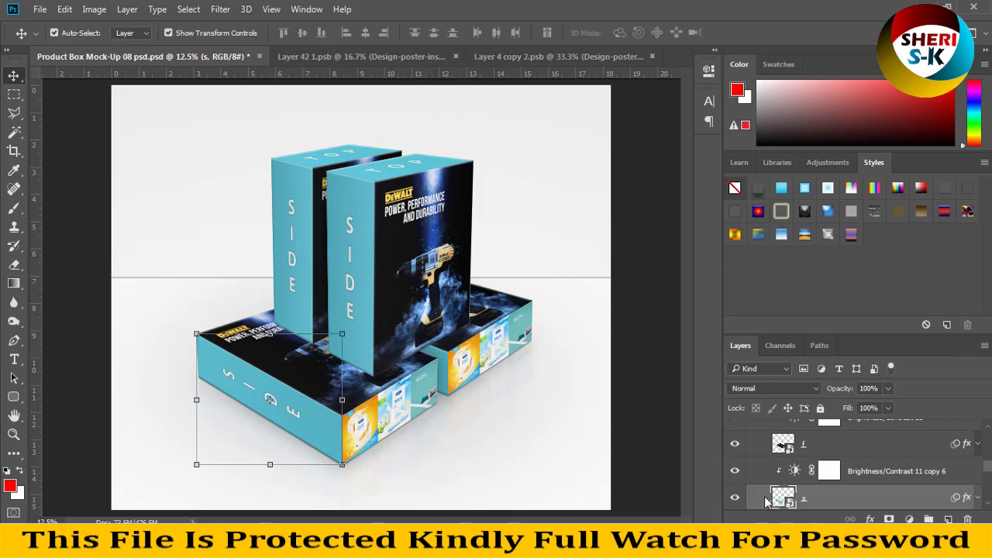
{"action": "scroll", "coordinate": [762, 492], "scroll_direction": "down", "scroll_amount": 1}
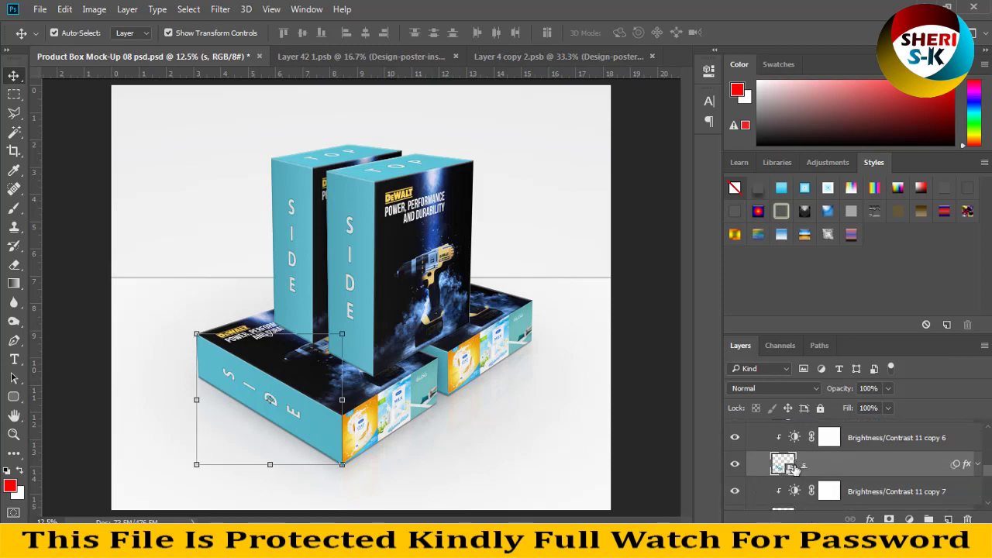
{"action": "double_click", "coordinate": [784, 465]}
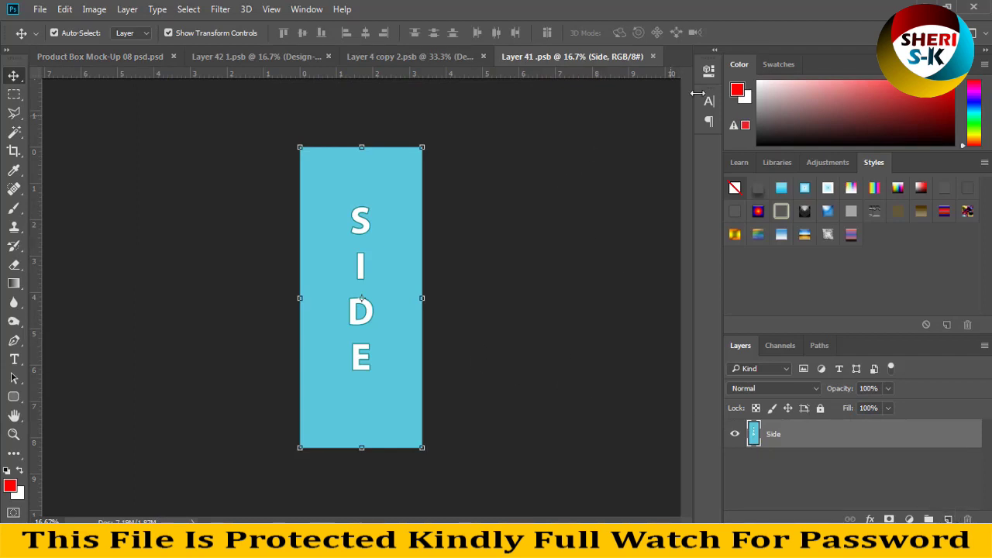
{"action": "left_click", "coordinate": [653, 57]}
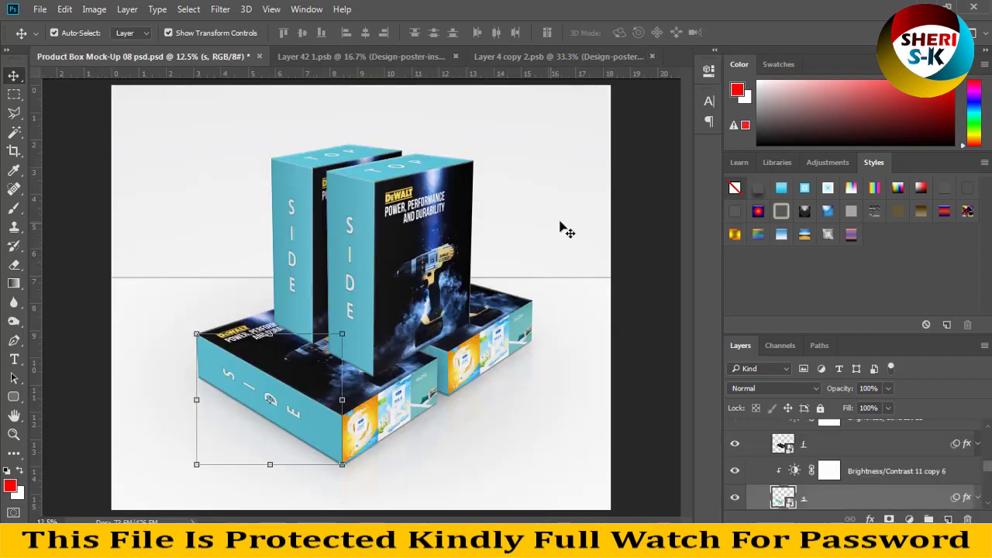
Select the Wall layer, toggle its visibility, and open the Wall smart object as Layer 6.psb
{"action": "left_click", "coordinate": [518, 236]}
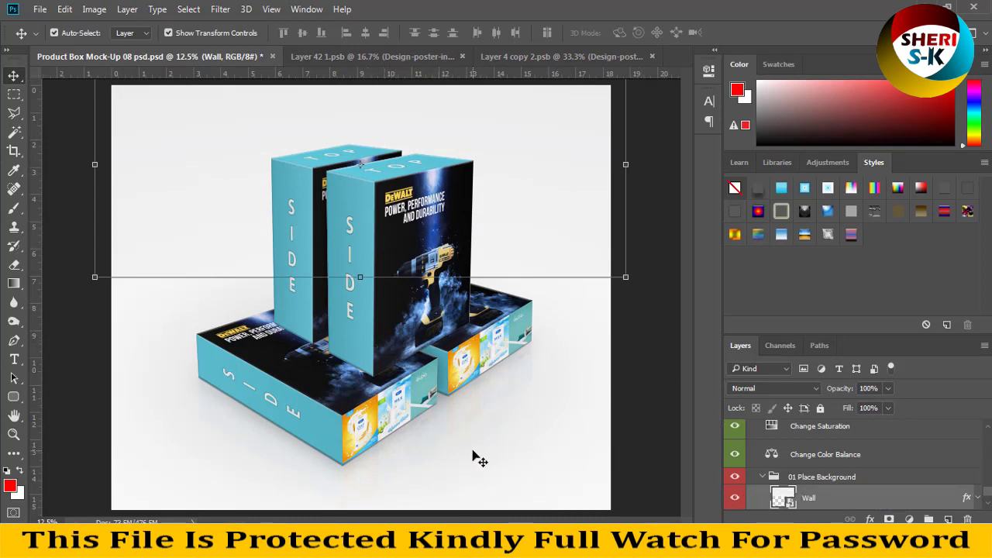
{"action": "scroll", "coordinate": [734, 488], "scroll_direction": "down", "scroll_amount": 1}
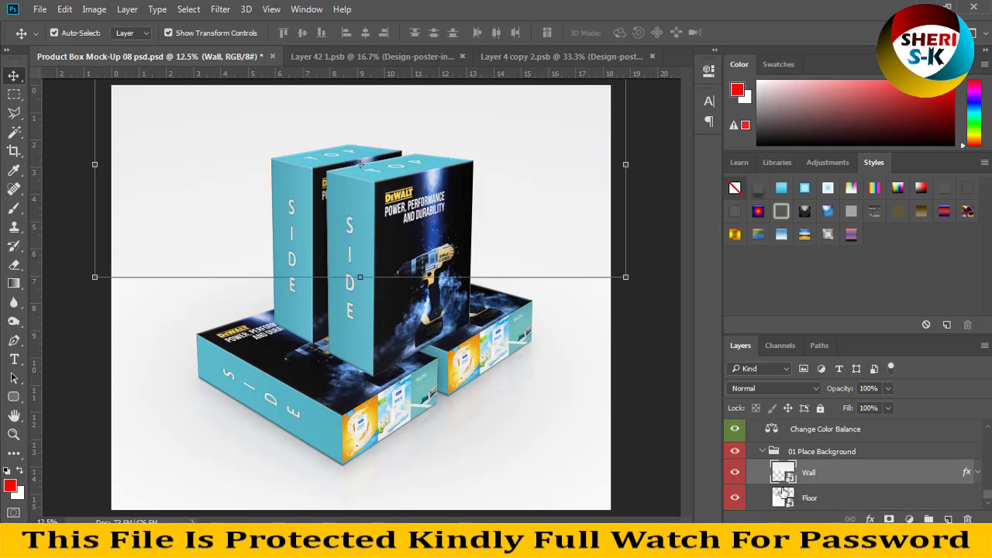
{"action": "left_click", "coordinate": [736, 473]}
{"action": "double_click", "coordinate": [784, 472]}
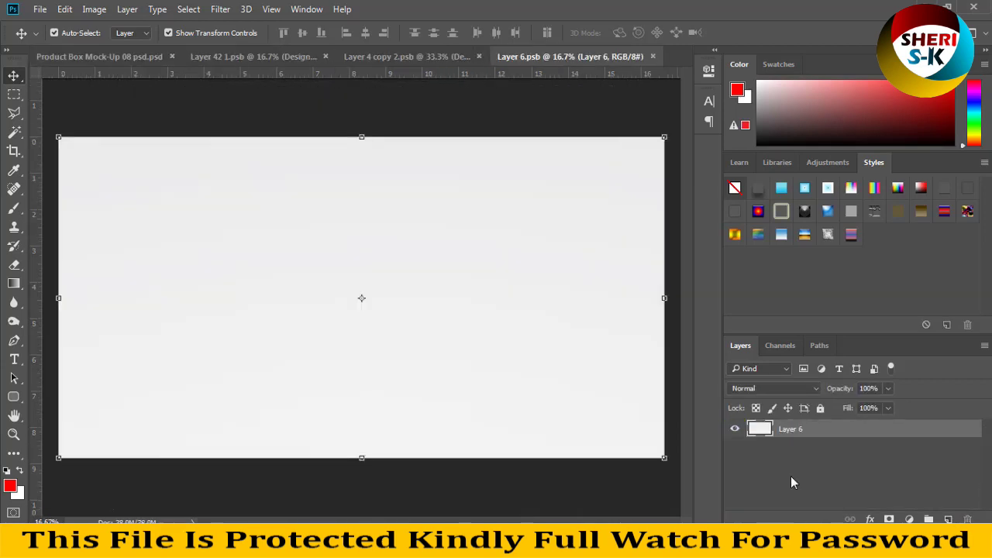
{"action": "left_click", "coordinate": [229, 541]}
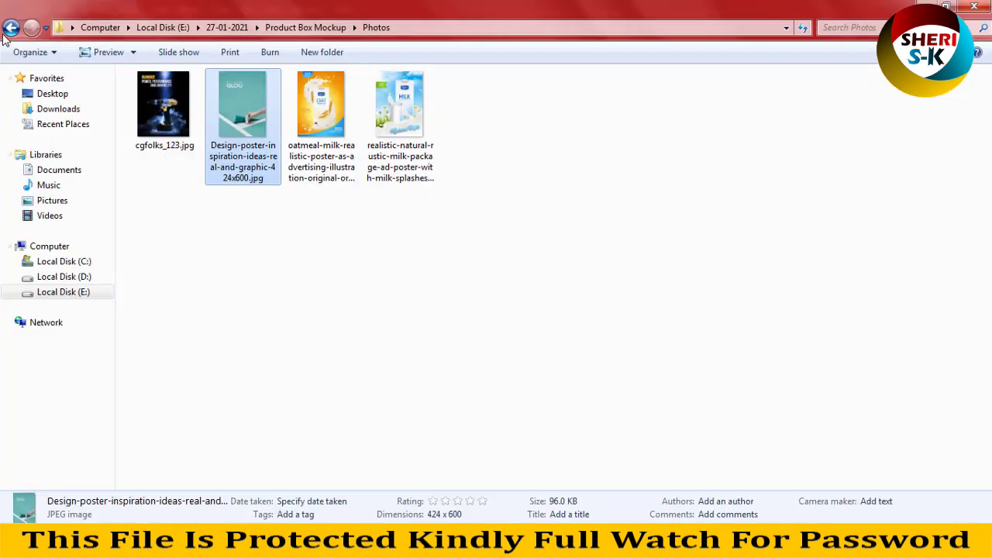
Open the 01 Background JPG Files folder and drag 05.jpg onto the Layer 6.psb canvas
{"action": "left_click", "coordinate": [8, 29]}
{"action": "left_click", "coordinate": [172, 111]}
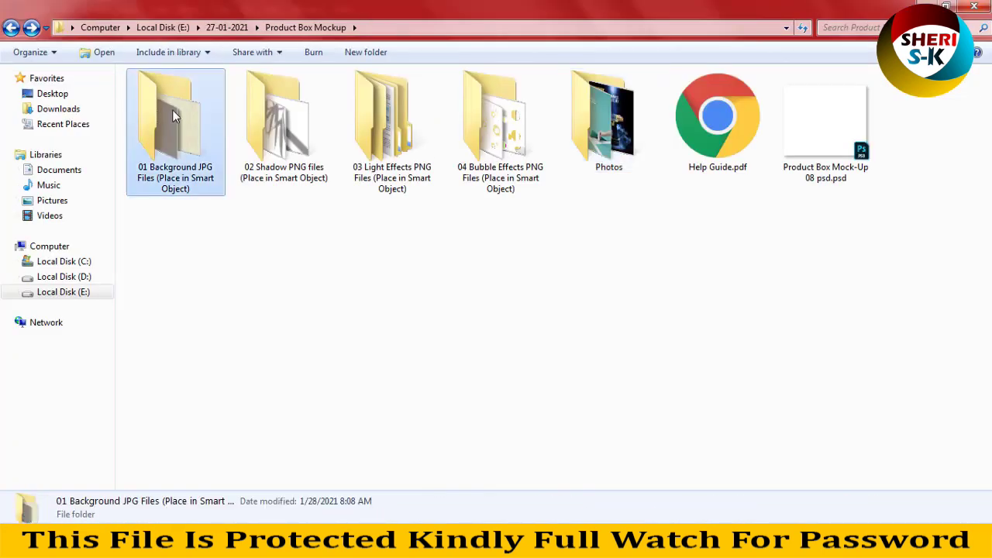
{"action": "double_click", "coordinate": [172, 109]}
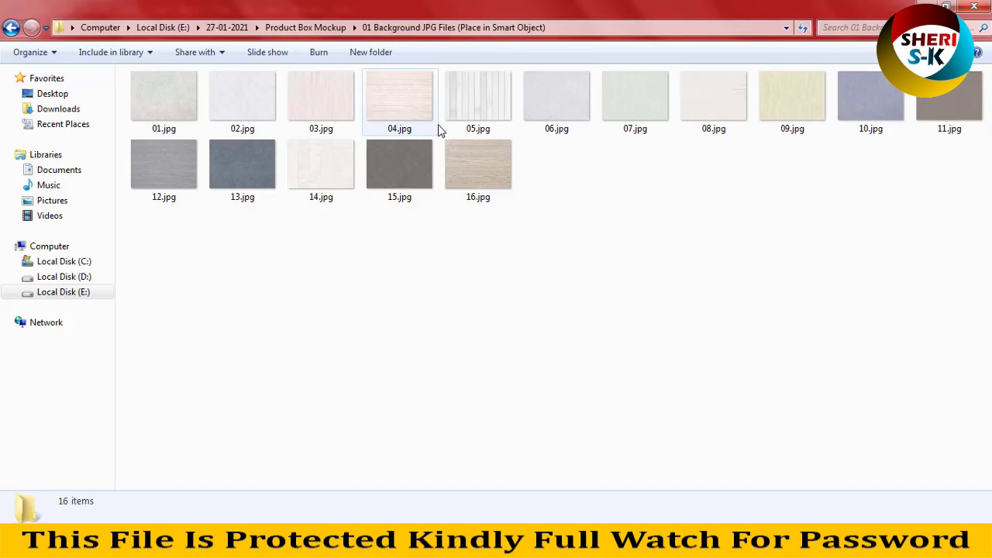
{"action": "left_click_drag", "start_coordinate": [482, 102], "coordinate": [314, 512]}
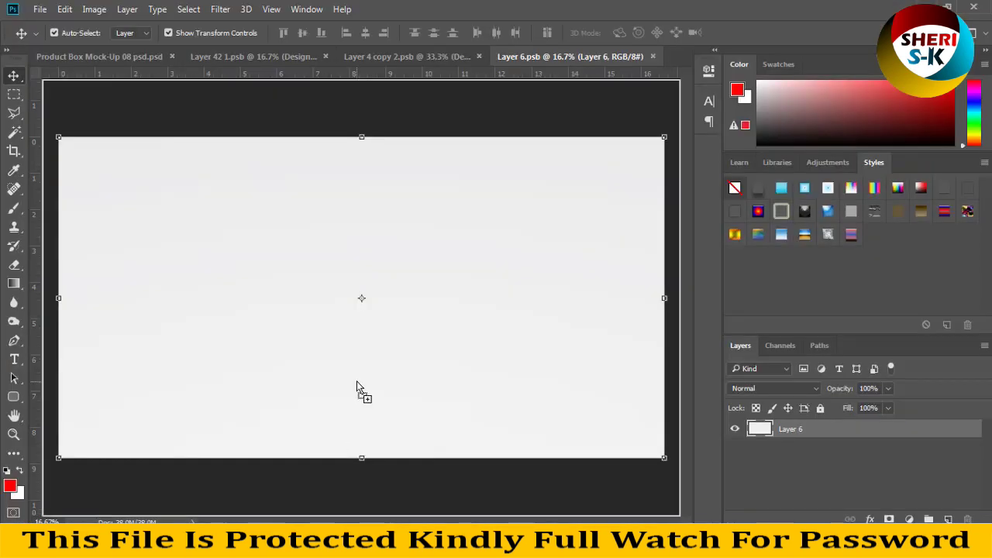
{"action": "mouse_move", "coordinate": [313, 512]}
{"action": "left_mouse_down"}
{"action": "mouse_move", "coordinate": [359, 392]}
{"action": "mouse_move", "coordinate": [326, 281]}
{"action": "left_mouse_up"}
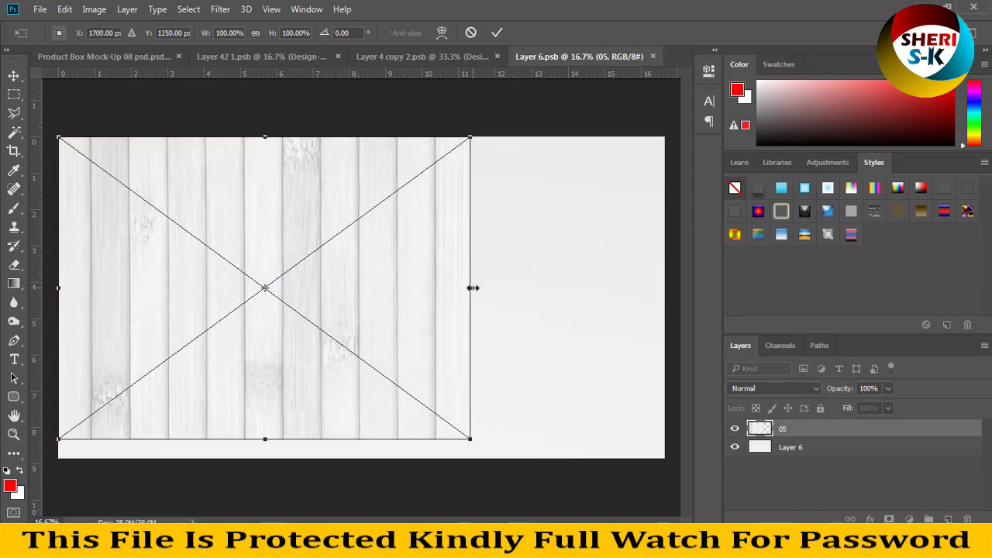
Stretch the 05.jpg wood planks over the whole wall canvas, save, and close the .psb documents
{"action": "left_click_drag", "start_coordinate": [473, 288], "coordinate": [665, 288]}
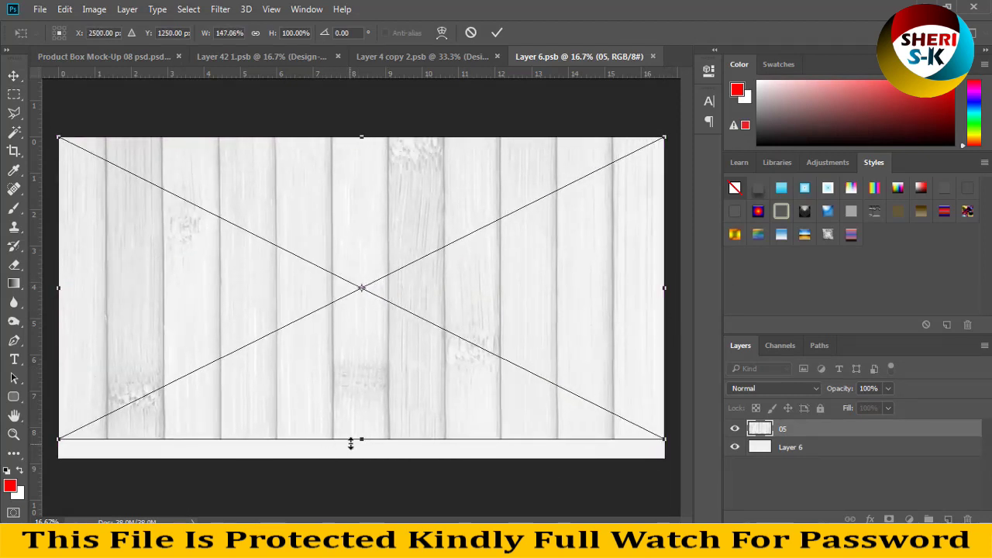
{"action": "left_click_drag", "start_coordinate": [350, 442], "coordinate": [358, 458]}
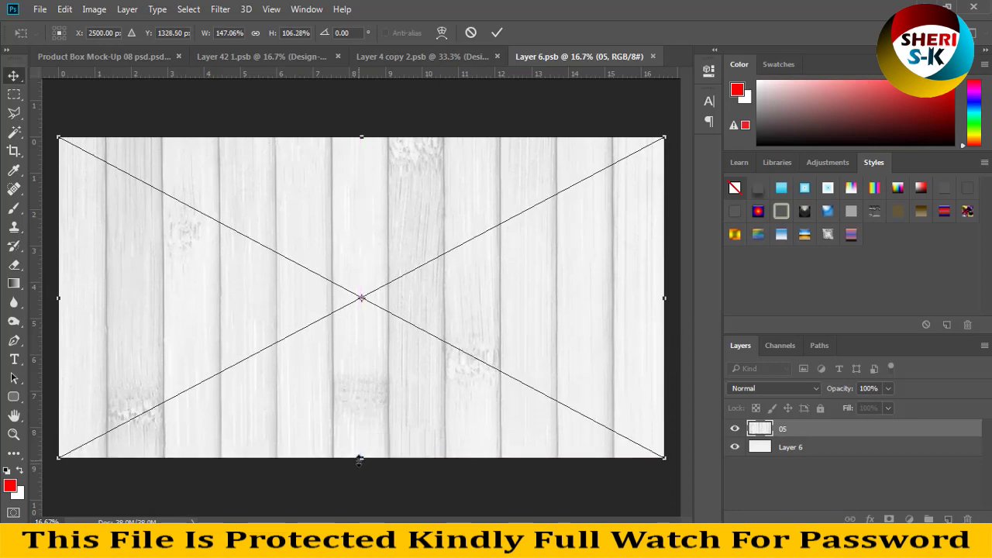
{"action": "key", "text": "Return"}
{"action": "key", "text": "ctrl+s"}
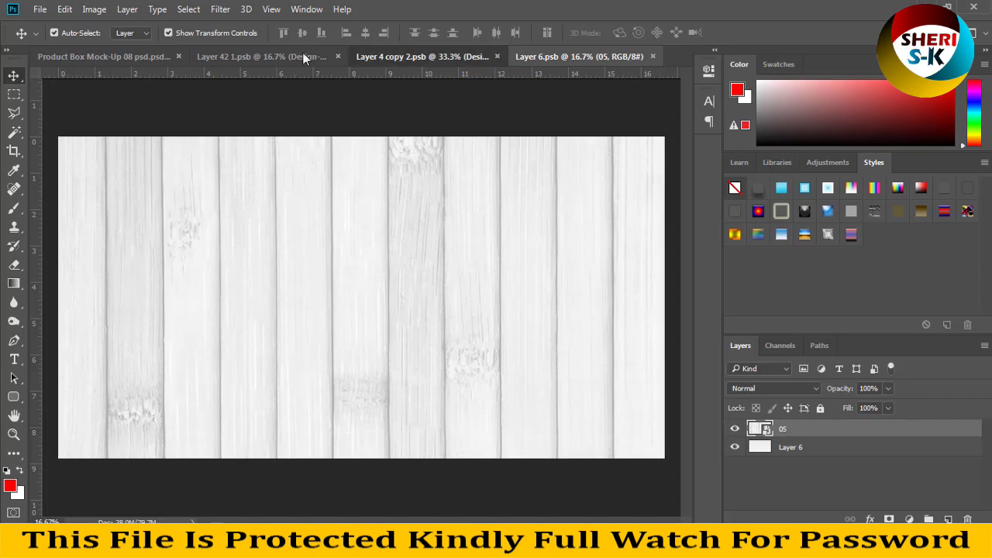
{"action": "key", "text": "ctrl+w"}
{"action": "left_click", "coordinate": [646, 56]}
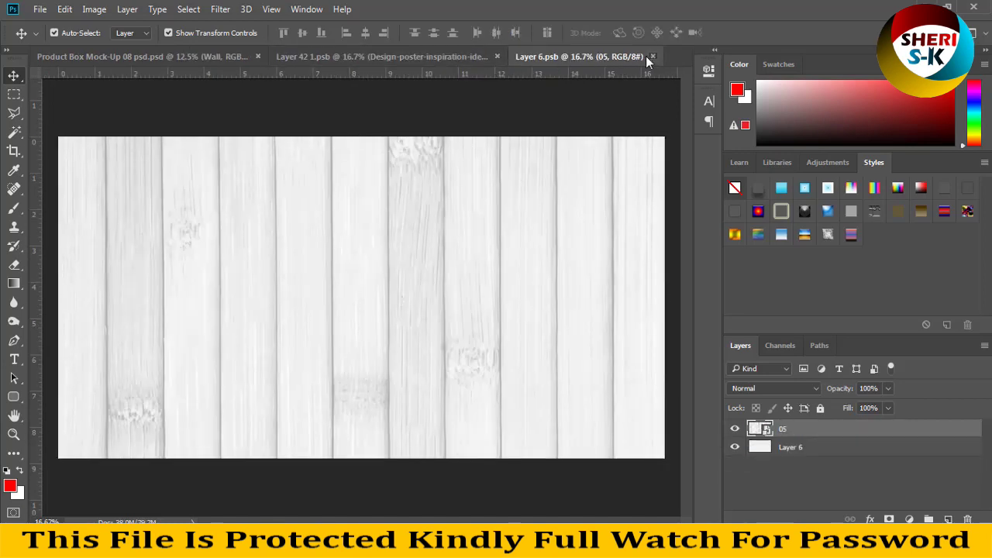
{"action": "left_click", "coordinate": [652, 57]}
Open the Floor smart object's contents from the mock-up's Layers panel
{"action": "left_click", "coordinate": [78, 371]}
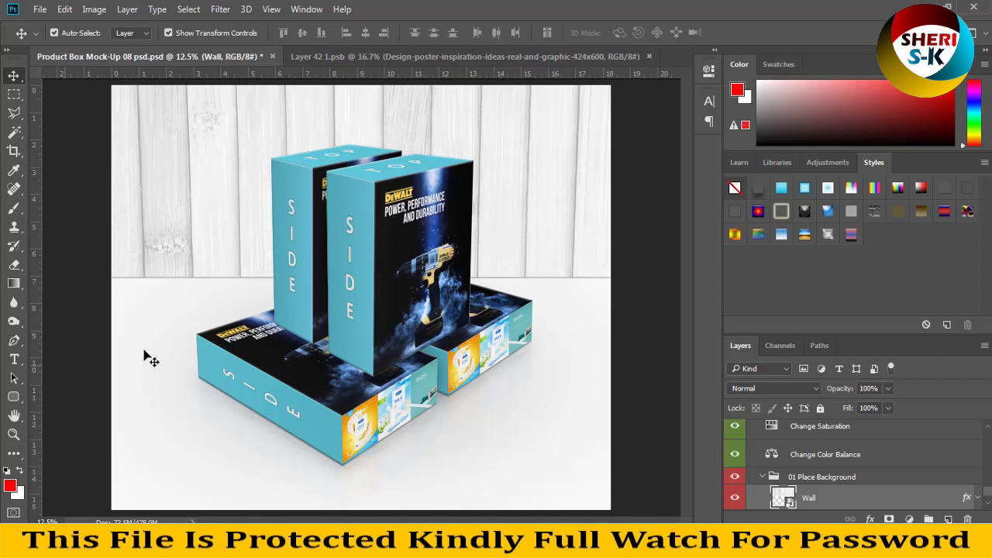
{"action": "left_click", "coordinate": [515, 449]}
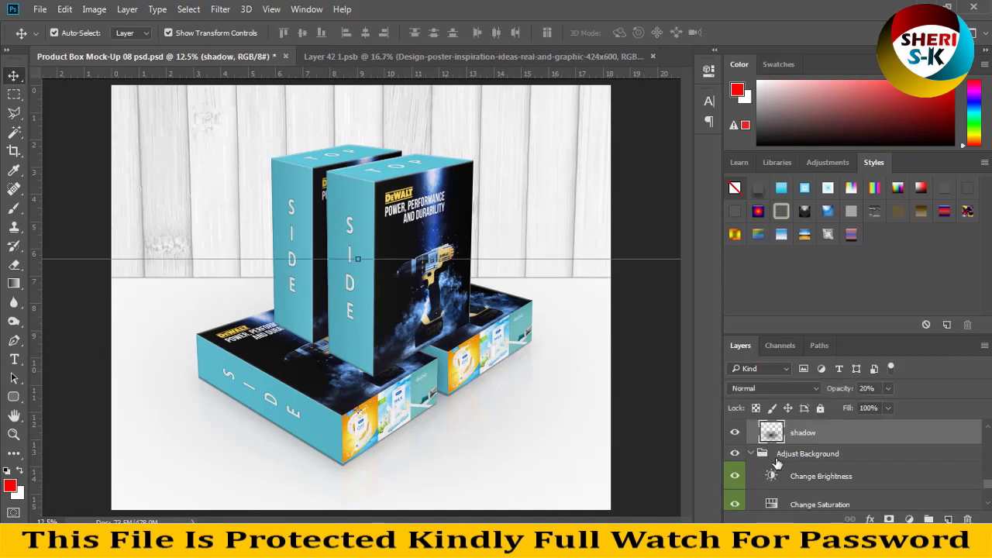
{"action": "scroll", "coordinate": [775, 500], "scroll_direction": "down", "scroll_amount": 2}
{"action": "scroll", "coordinate": [797, 482], "scroll_direction": "down", "scroll_amount": 1}
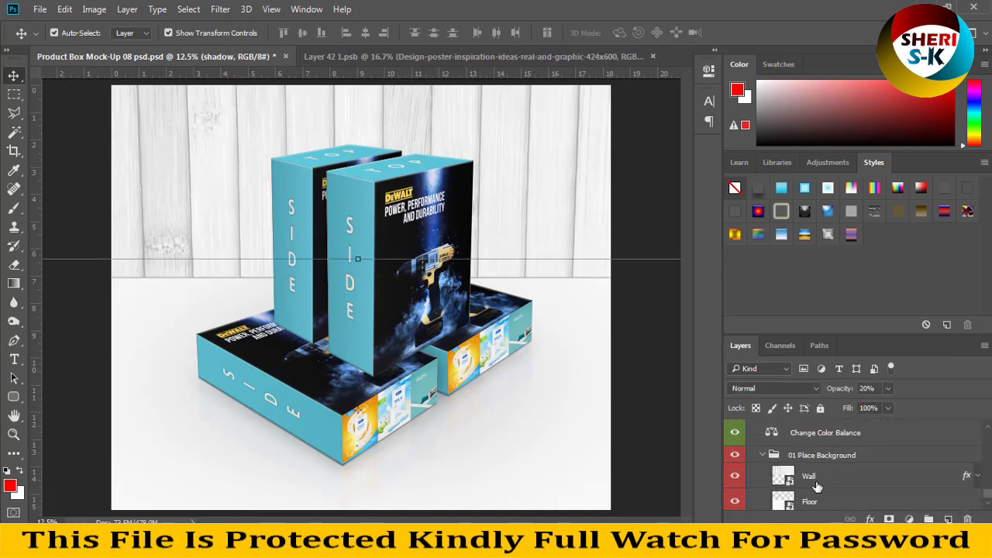
{"action": "double_click", "coordinate": [789, 500]}
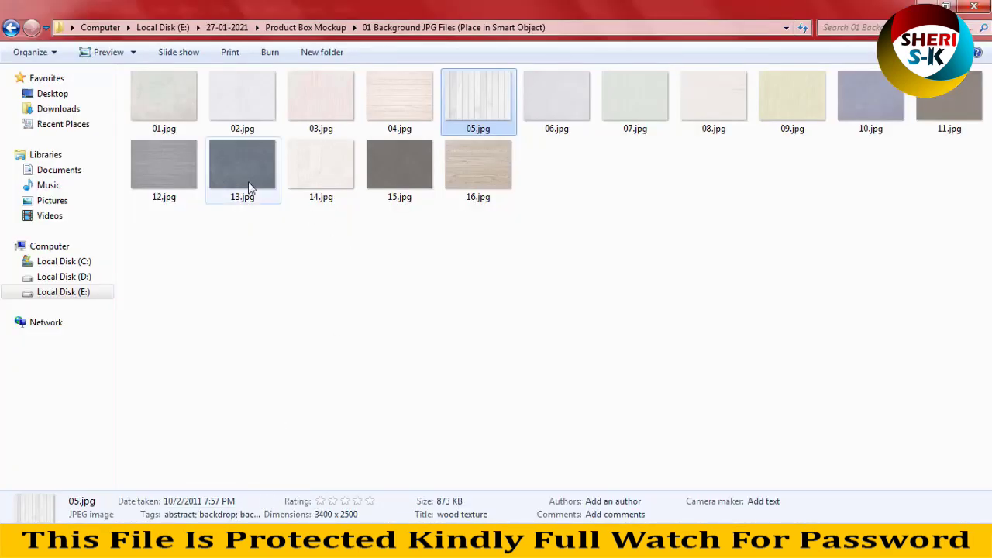
Preview the grey concrete image 13.jpg and pick it up for the floor
{"action": "left_click", "coordinate": [161, 190]}
{"action": "double_click", "coordinate": [232, 168]}
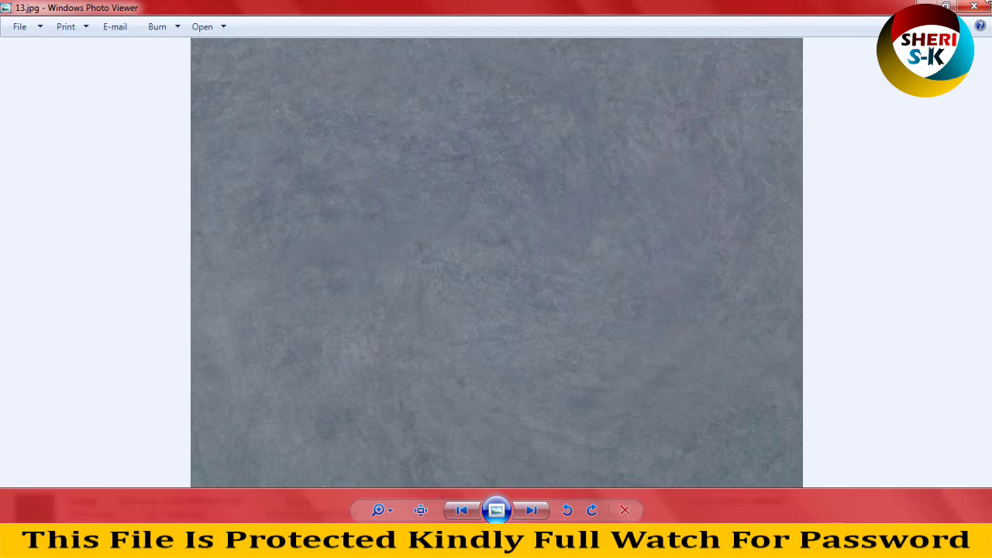
{"action": "left_click", "coordinate": [973, 7]}
{"action": "left_click_drag", "start_coordinate": [222, 185], "coordinate": [318, 503]}
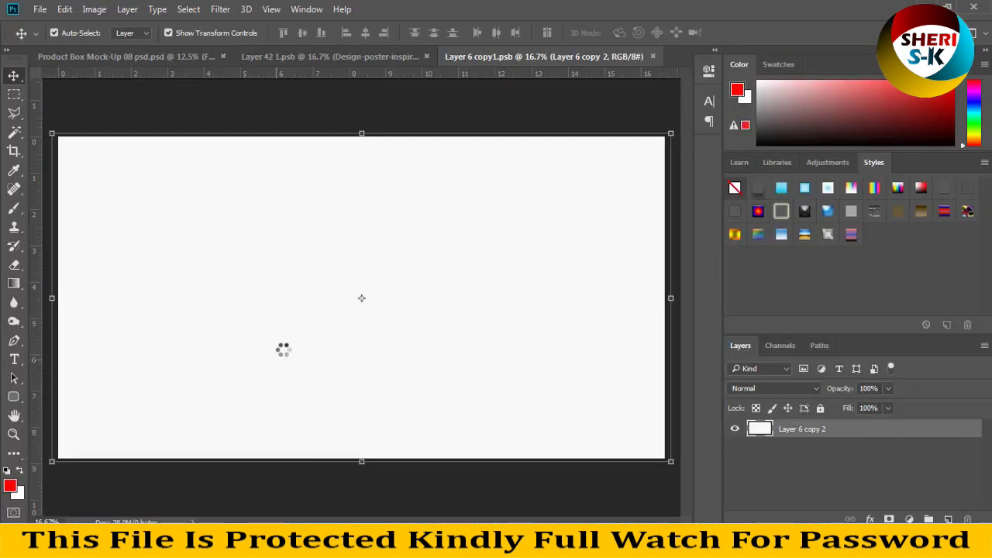
Place 13.jpg in the Floor document, stretch it to fill, and save it
{"action": "left_click_drag", "start_coordinate": [317, 504], "coordinate": [270, 270]}
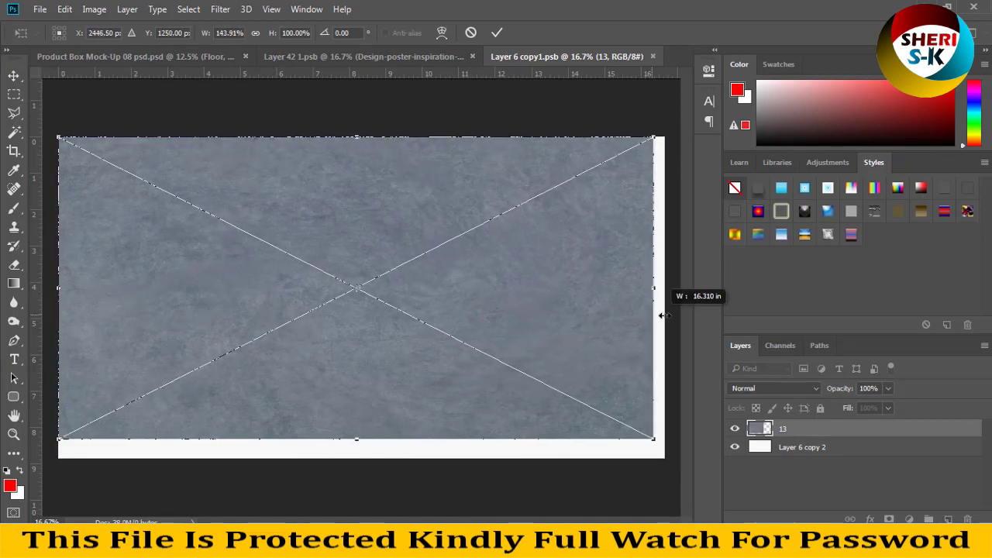
{"action": "left_click_drag", "start_coordinate": [471, 293], "coordinate": [664, 290]}
{"action": "left_click_drag", "start_coordinate": [360, 445], "coordinate": [360, 462]}
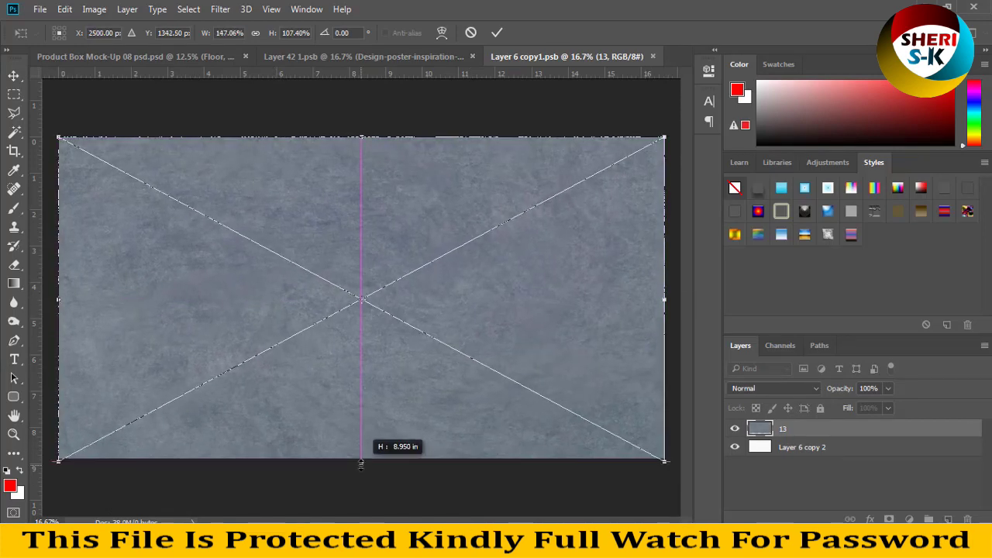
{"action": "key", "text": "Return"}
{"action": "key", "text": "ctrl+s"}
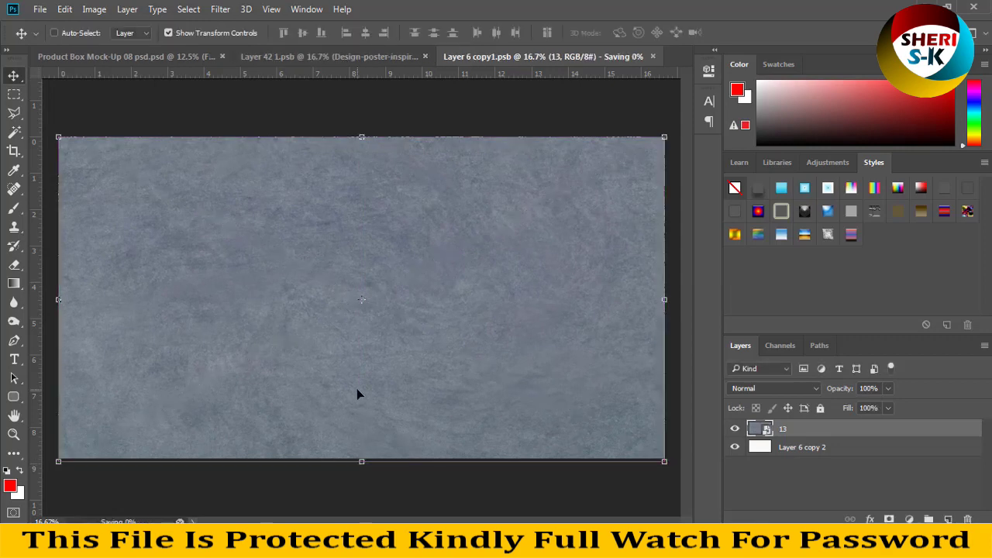
{"action": "left_click", "coordinate": [208, 61]}
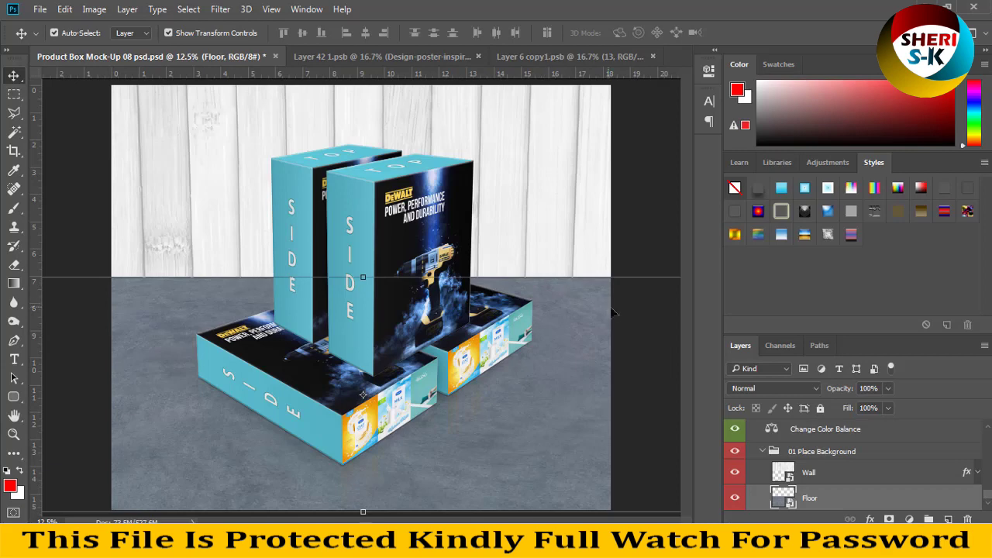
Select the Wall and shadow layers in the mock-up to check the new floor
{"action": "left_click", "coordinate": [223, 179]}
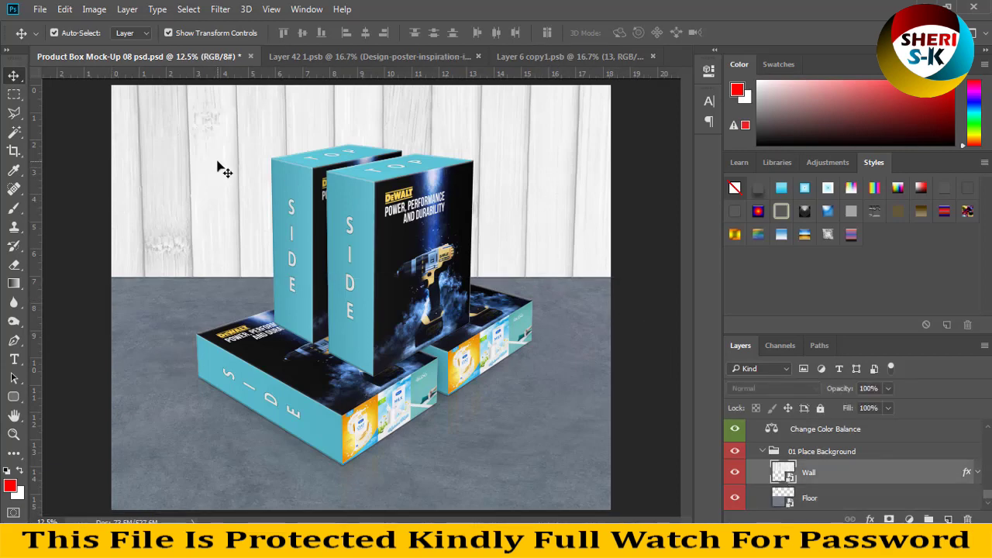
{"action": "left_click_drag", "start_coordinate": [222, 180], "coordinate": [228, 184]}
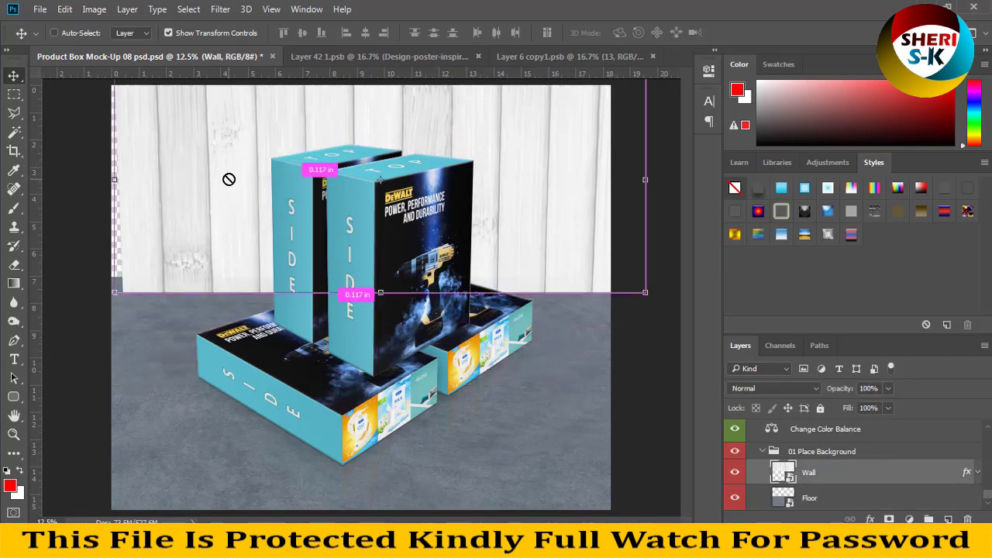
{"action": "left_click", "coordinate": [375, 459]}
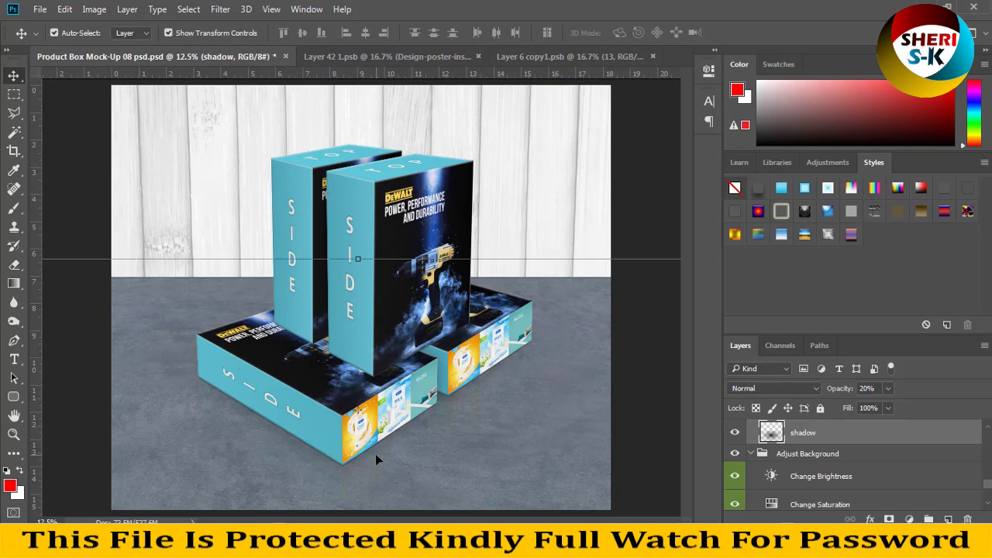
{"action": "left_click", "coordinate": [561, 224]}
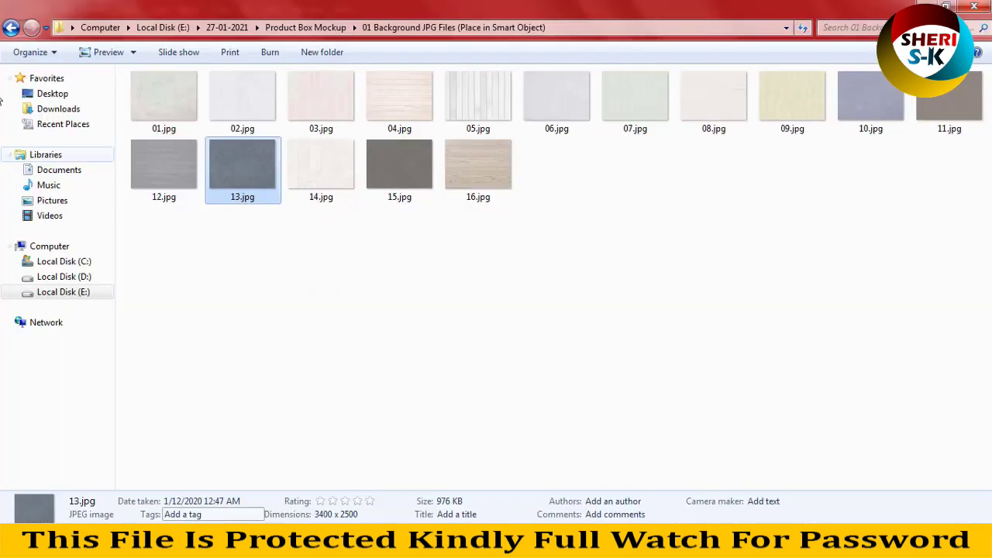
Browse '02 Shadow PNG files' and '03 Light Effects > All Light Effect PNG Files', ending in Product Box Mockup
{"action": "left_click", "coordinate": [11, 27]}
{"action": "double_click", "coordinate": [296, 148]}
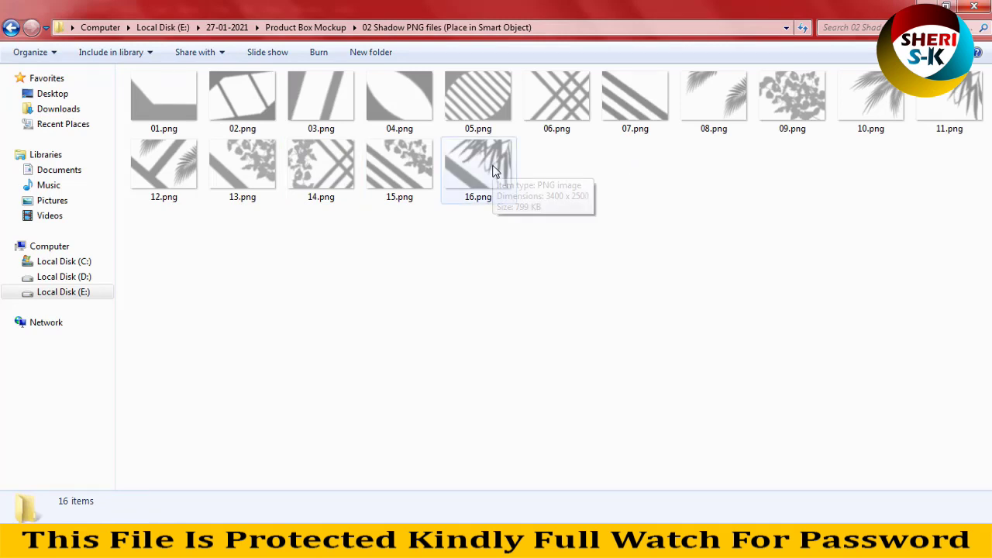
{"action": "left_click", "coordinate": [11, 27]}
{"action": "double_click", "coordinate": [374, 119]}
{"action": "double_click", "coordinate": [258, 98]}
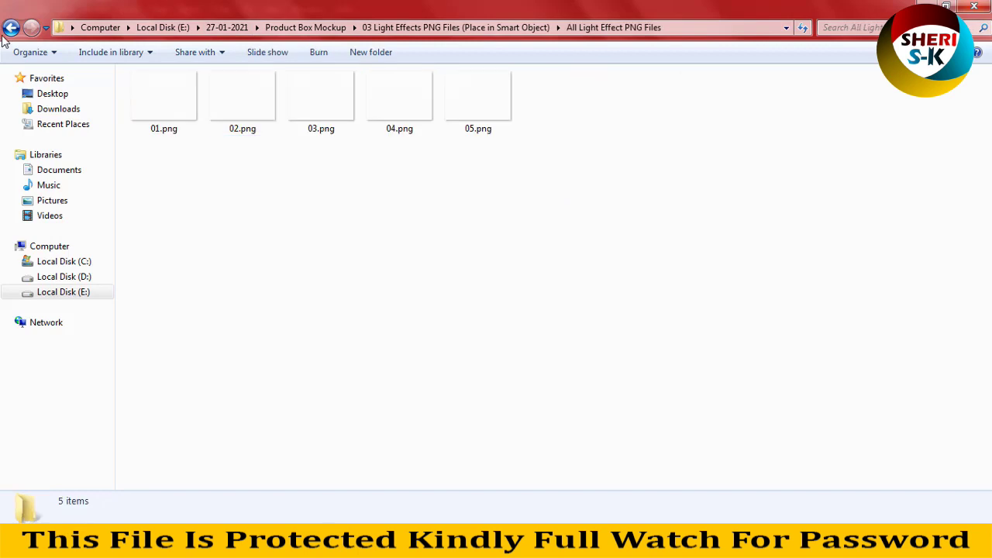
{"action": "left_click", "coordinate": [11, 27]}
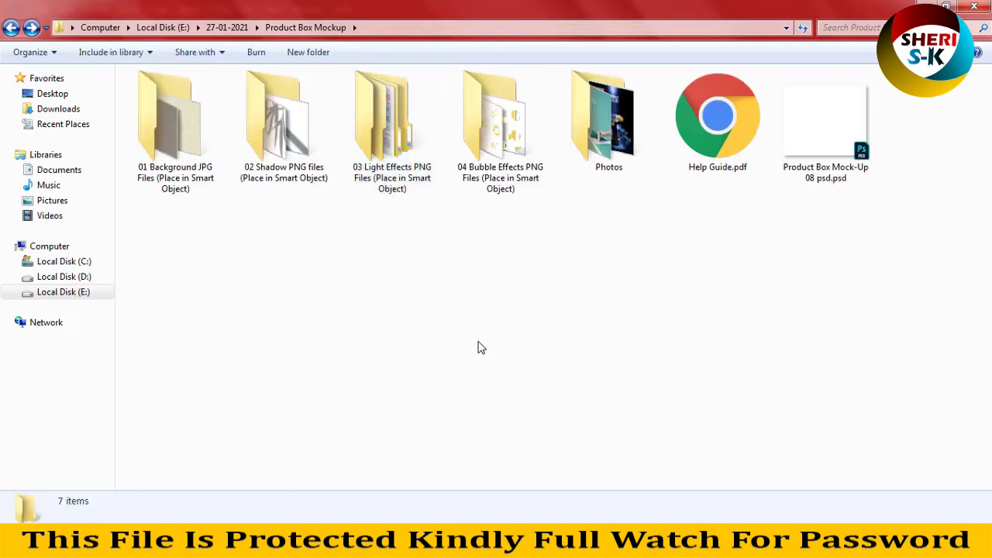